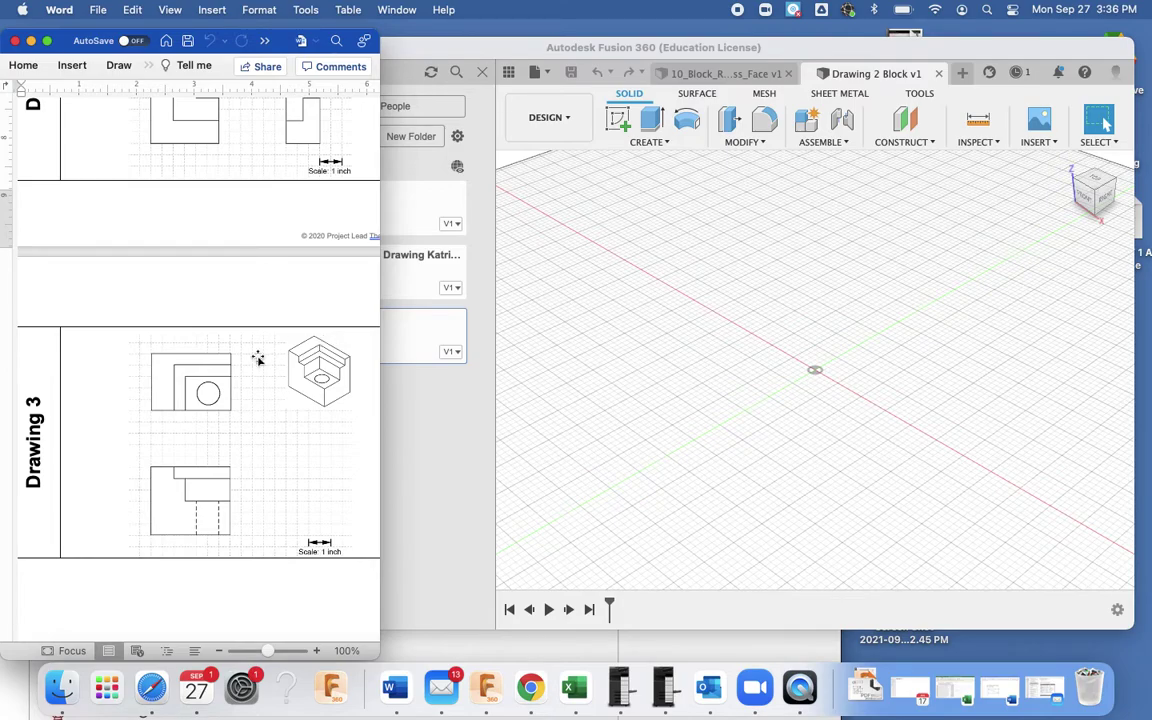
# - Examine the front, side and isometric views of Drawing 2 in the Word worksheet to plan the block
pyautogui.scroll(5, 257, 358)
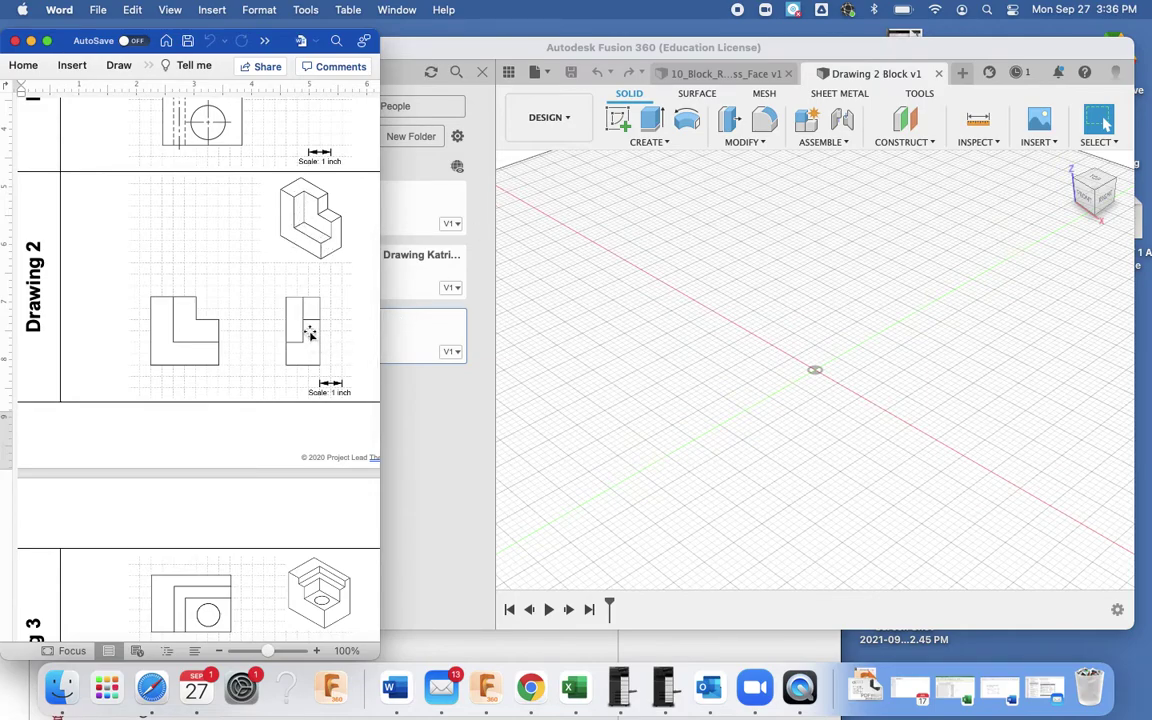
pyautogui.scroll(-5, 310, 335)
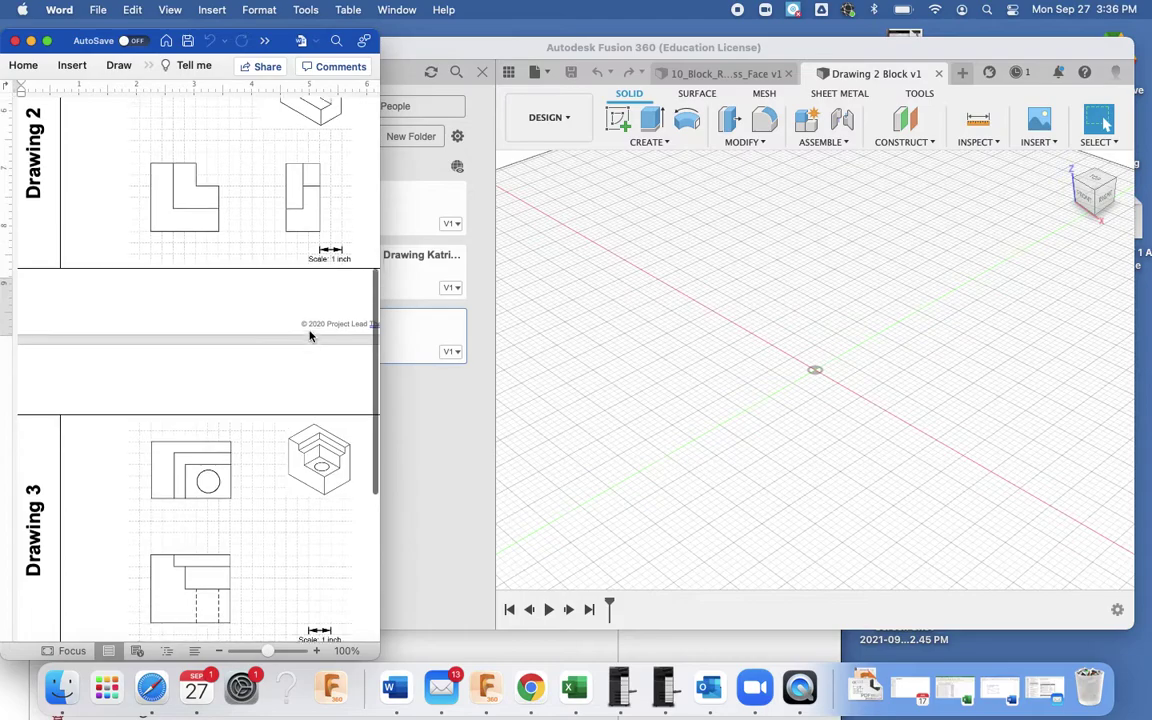
pyautogui.scroll(-2, 304, 544)
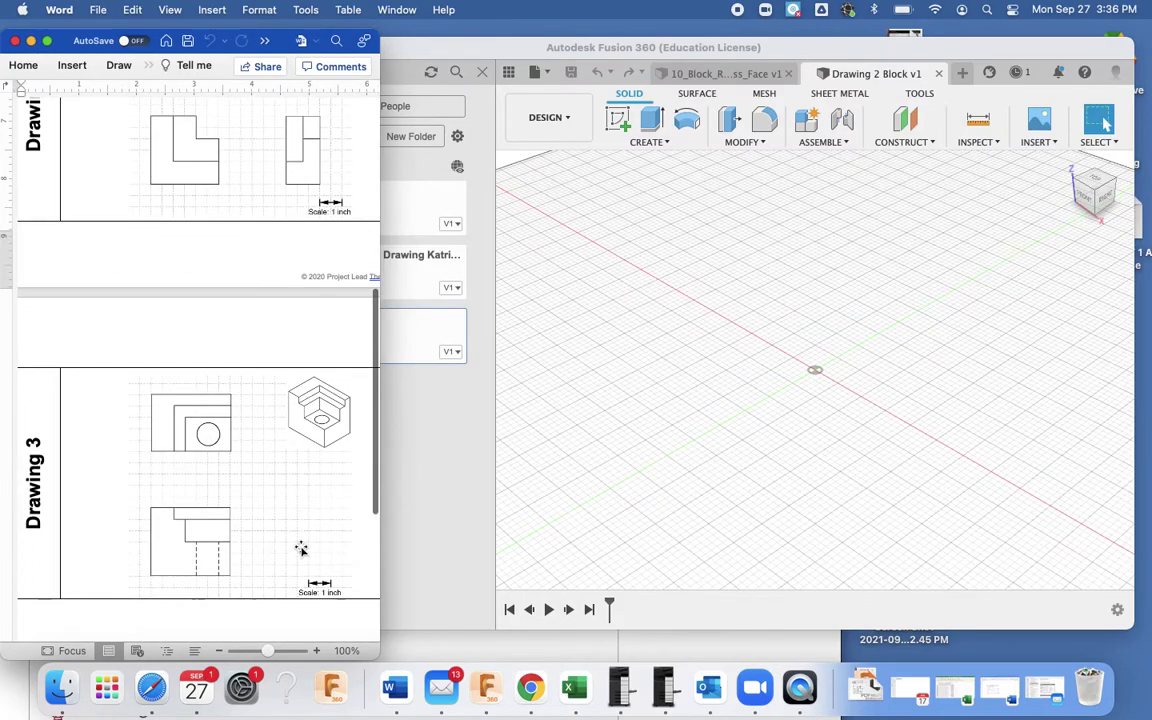
pyautogui.scroll(7, 86, 237)
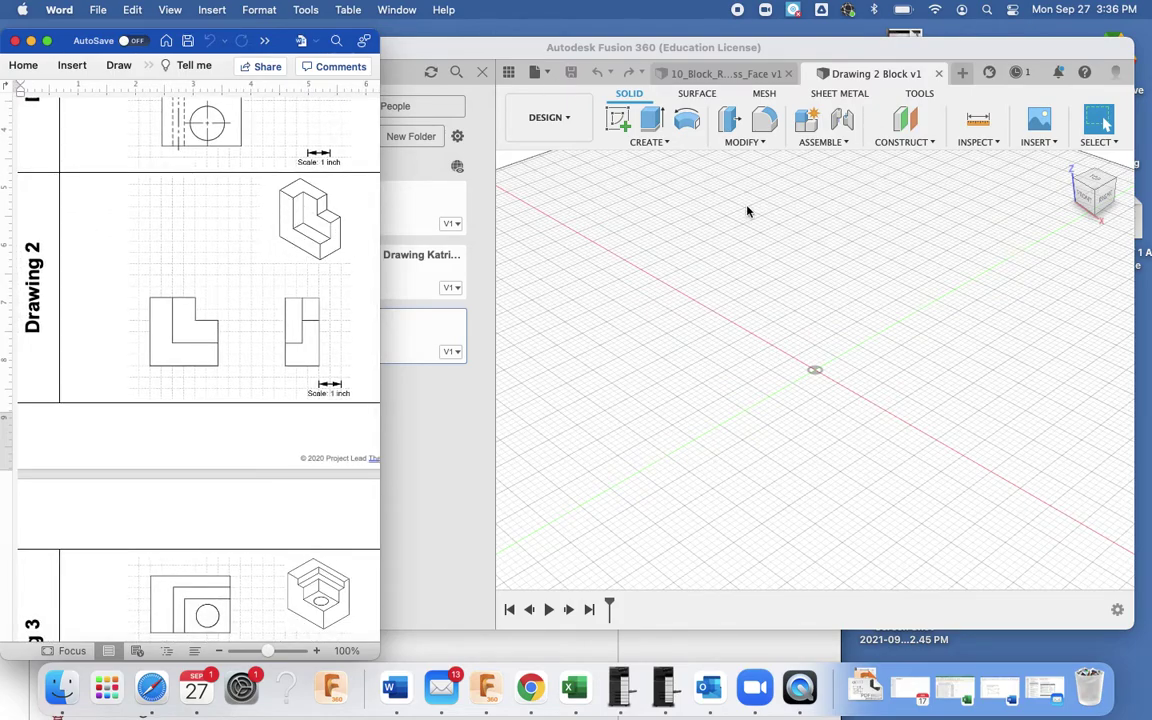
pyautogui.click(779, 46)
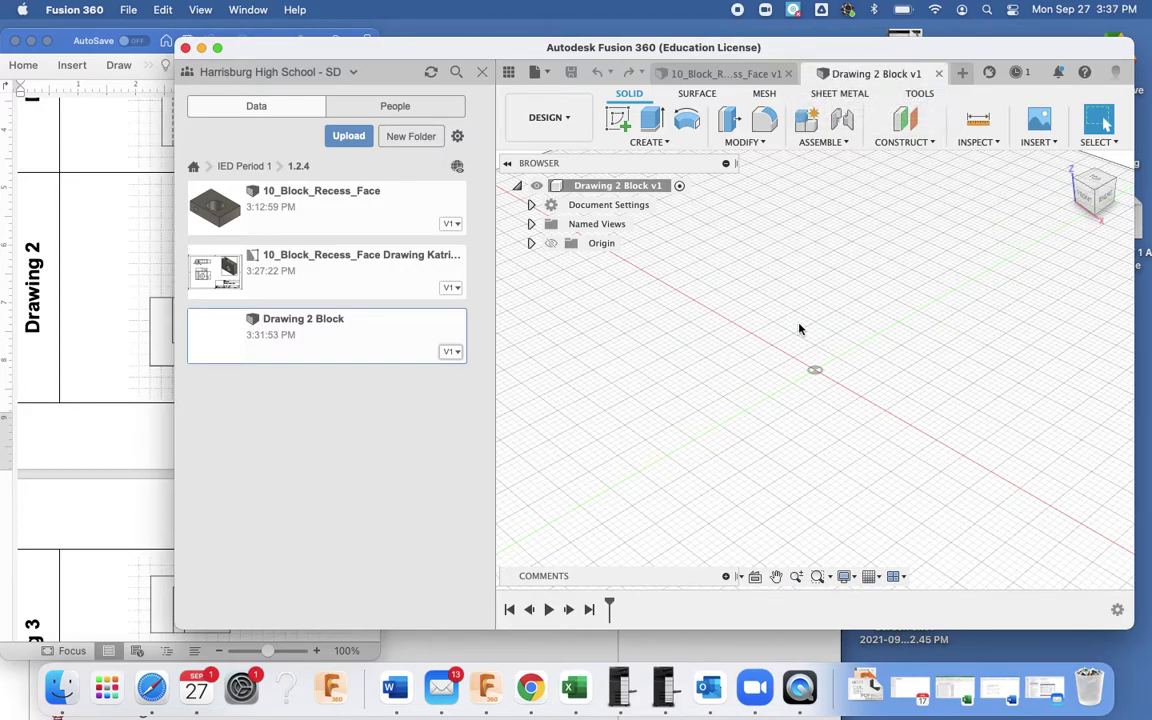
pyautogui.click(116, 354)
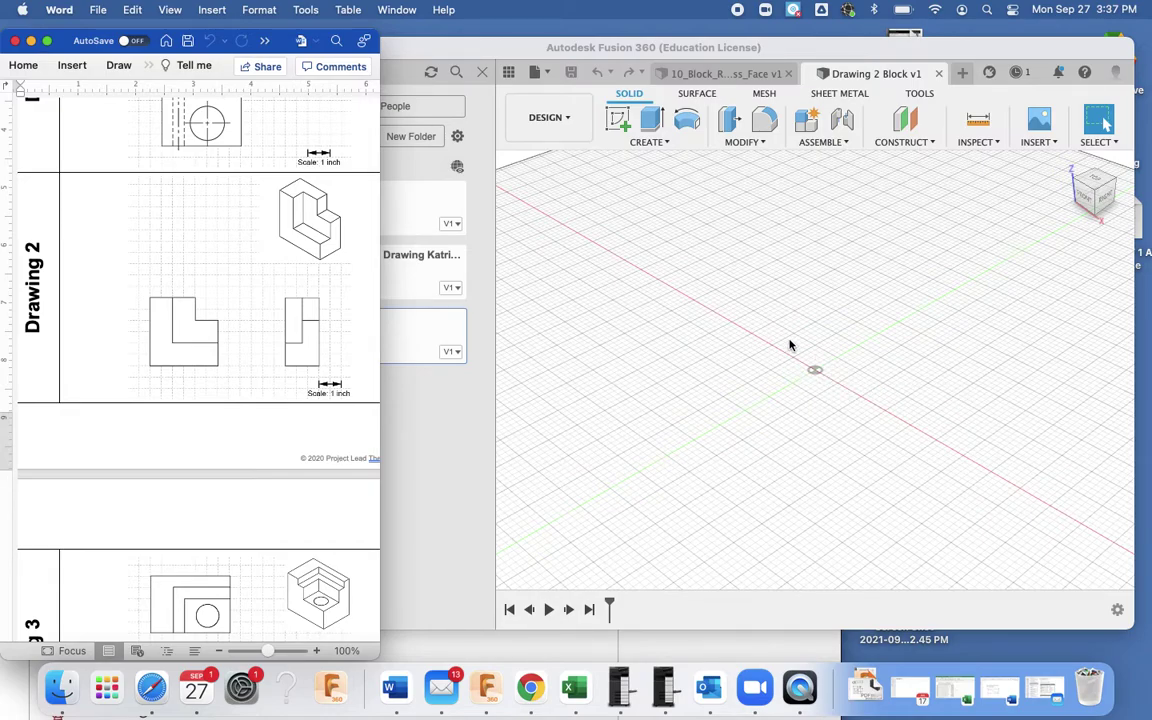
# - Switch to Fusion 360 and create an internal standard component named Drawing 2 Block in the open design
pyautogui.click(772, 255)
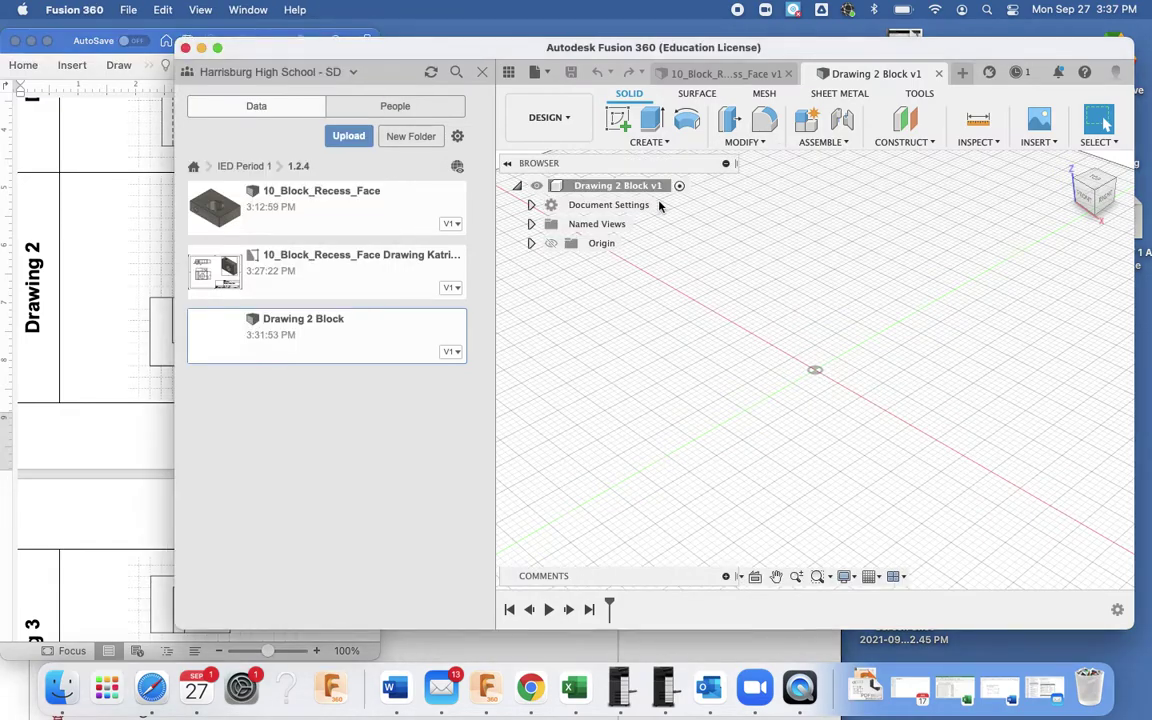
pyautogui.click(650, 142)
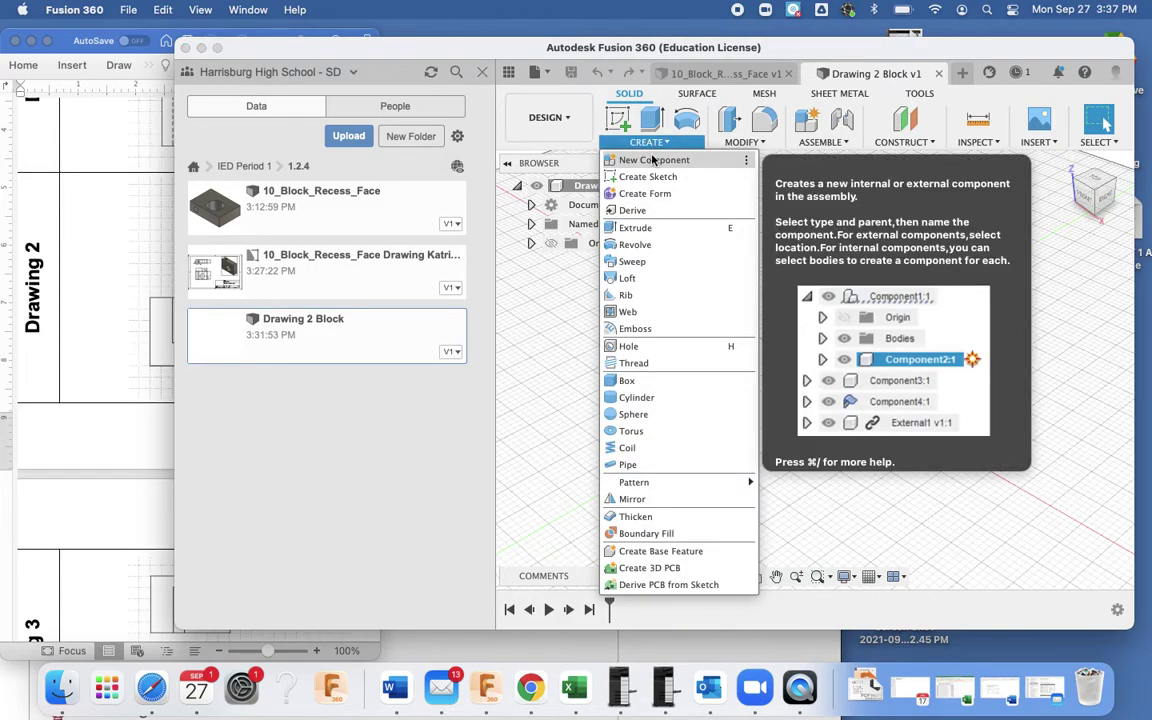
pyautogui.click(652, 160)
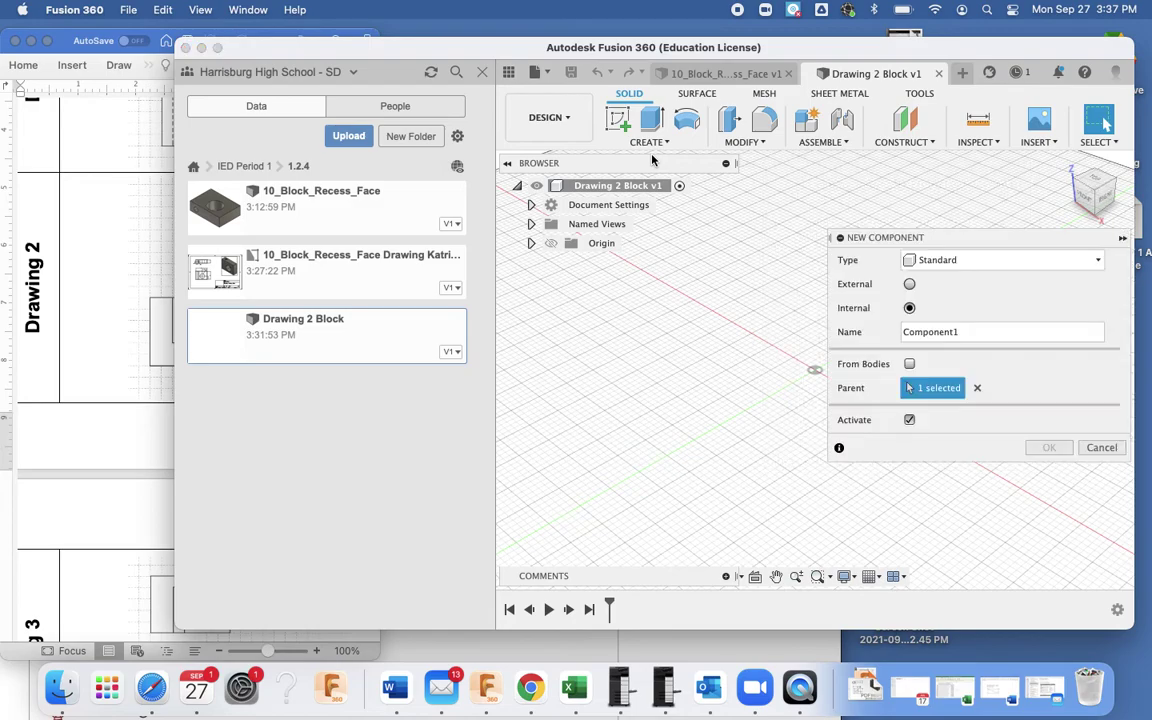
pyautogui.click(966, 340)
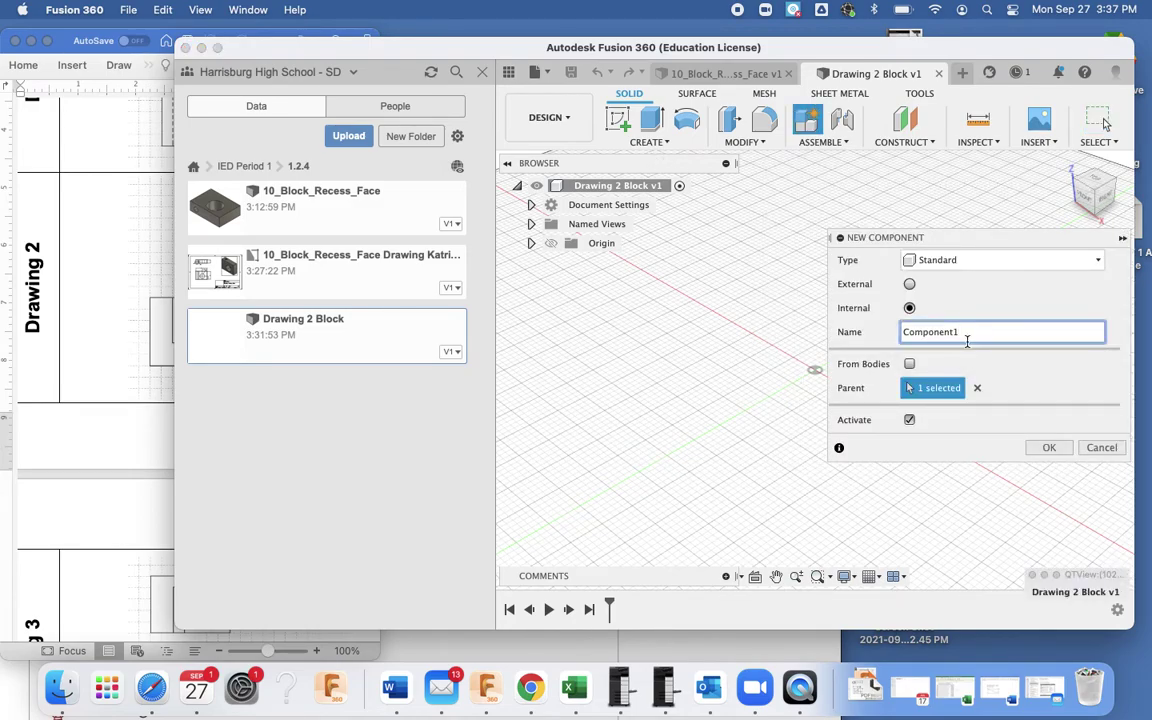
pyautogui.moveTo(966, 333); pyautogui.dragTo(853, 320)
pyautogui.write('Drawing 2 Block')
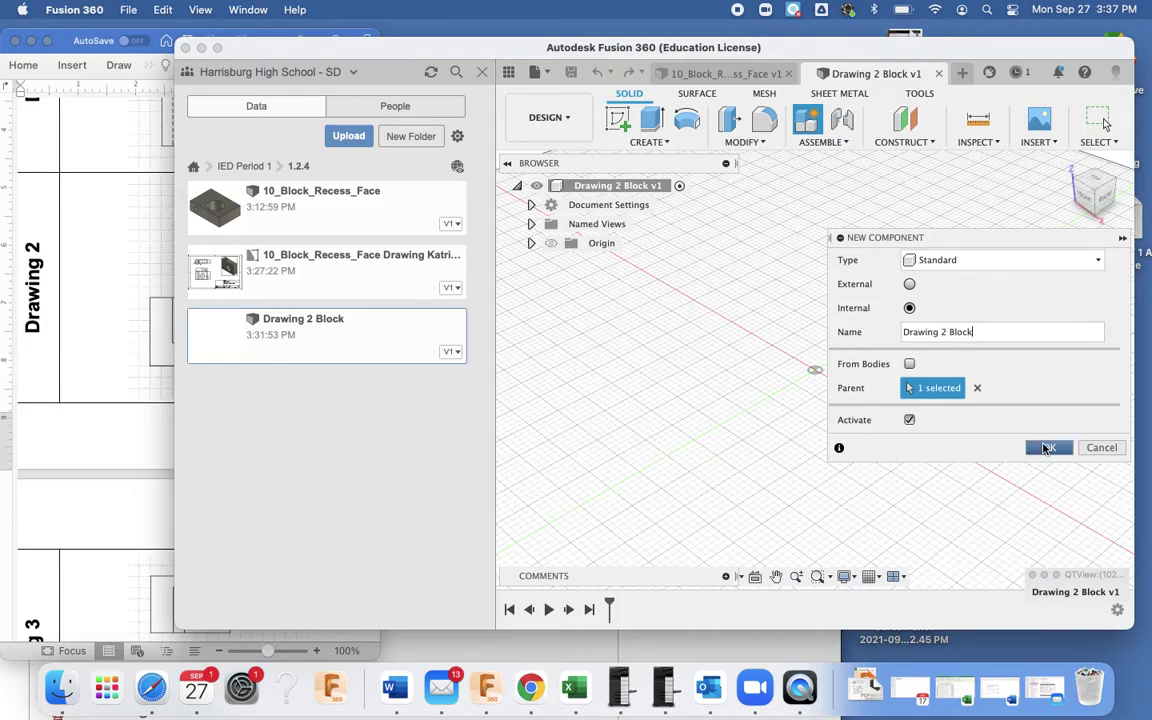
pyautogui.click(1049, 447)
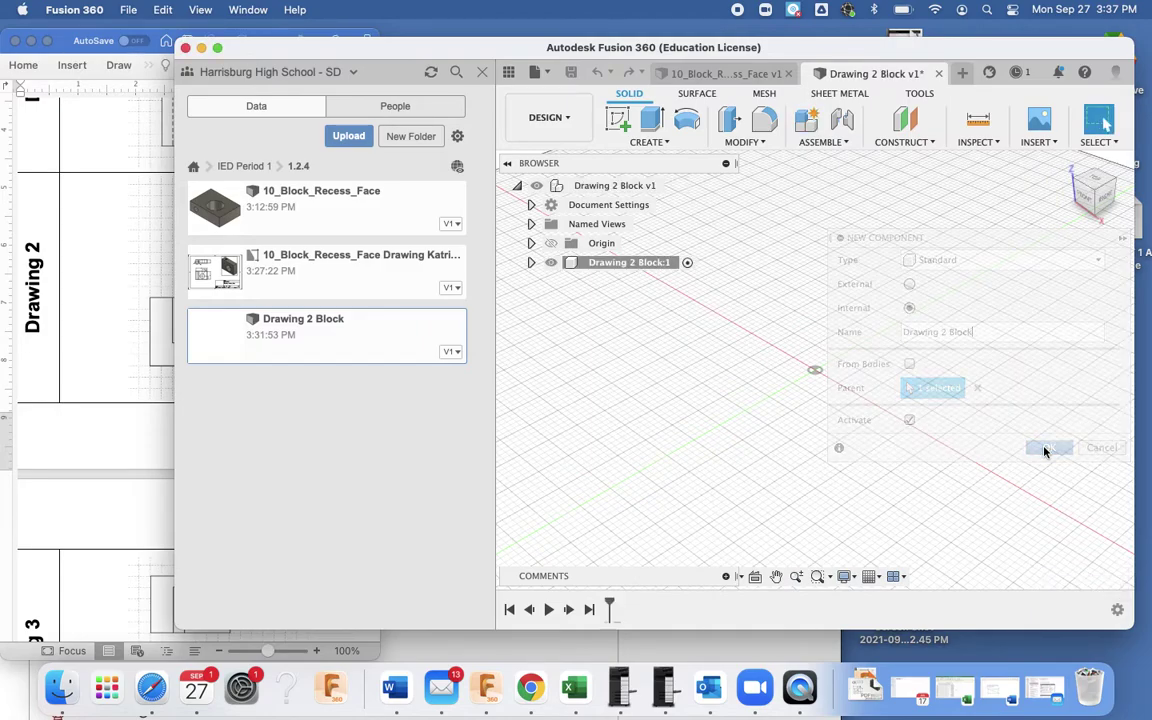
# - Check the active unit type in the design's document settings
pyautogui.click(531, 204)
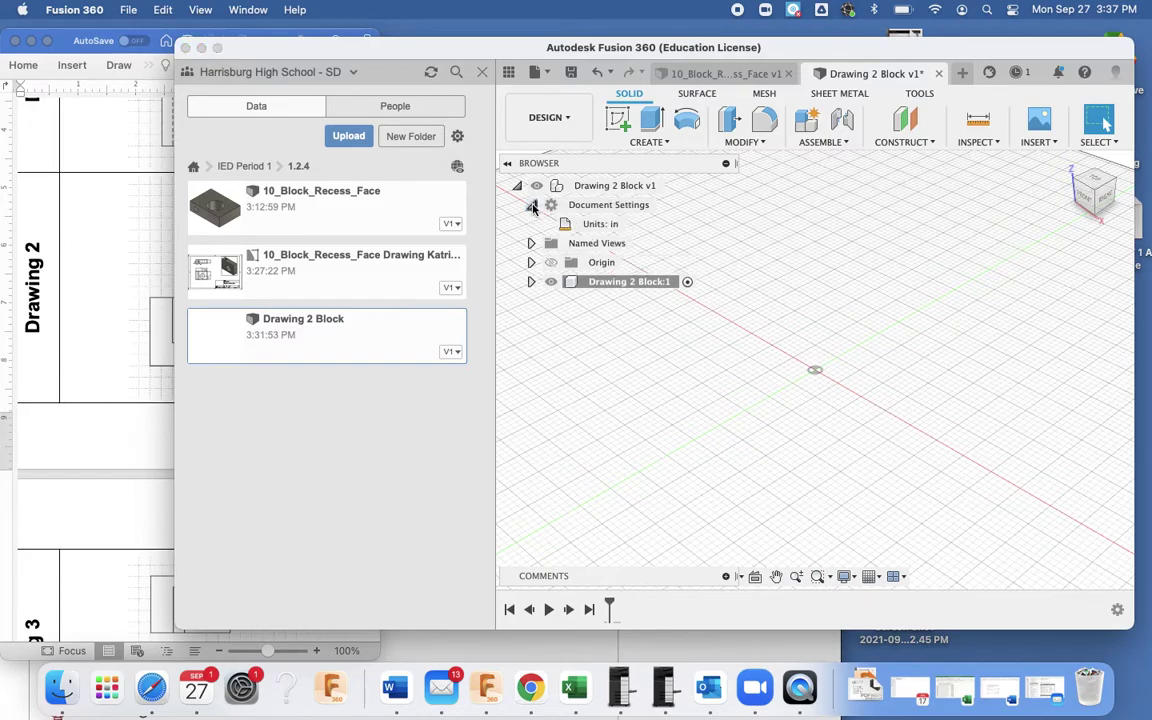
pyautogui.click(634, 224)
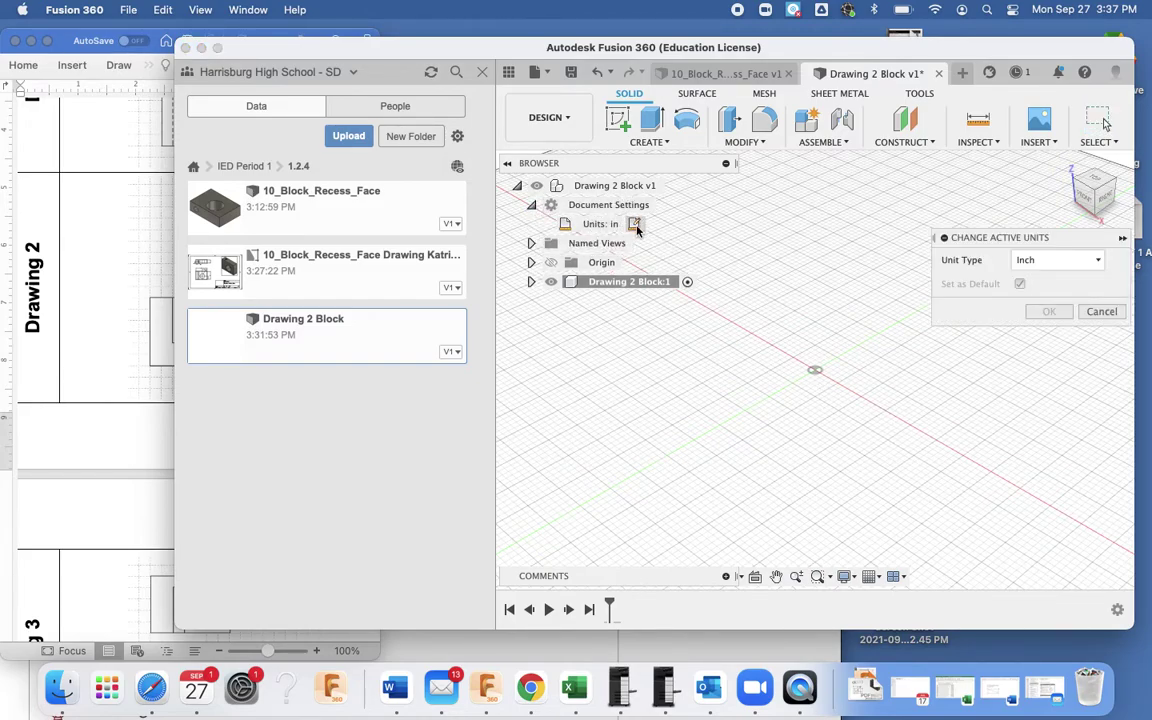
pyautogui.click(1101, 312)
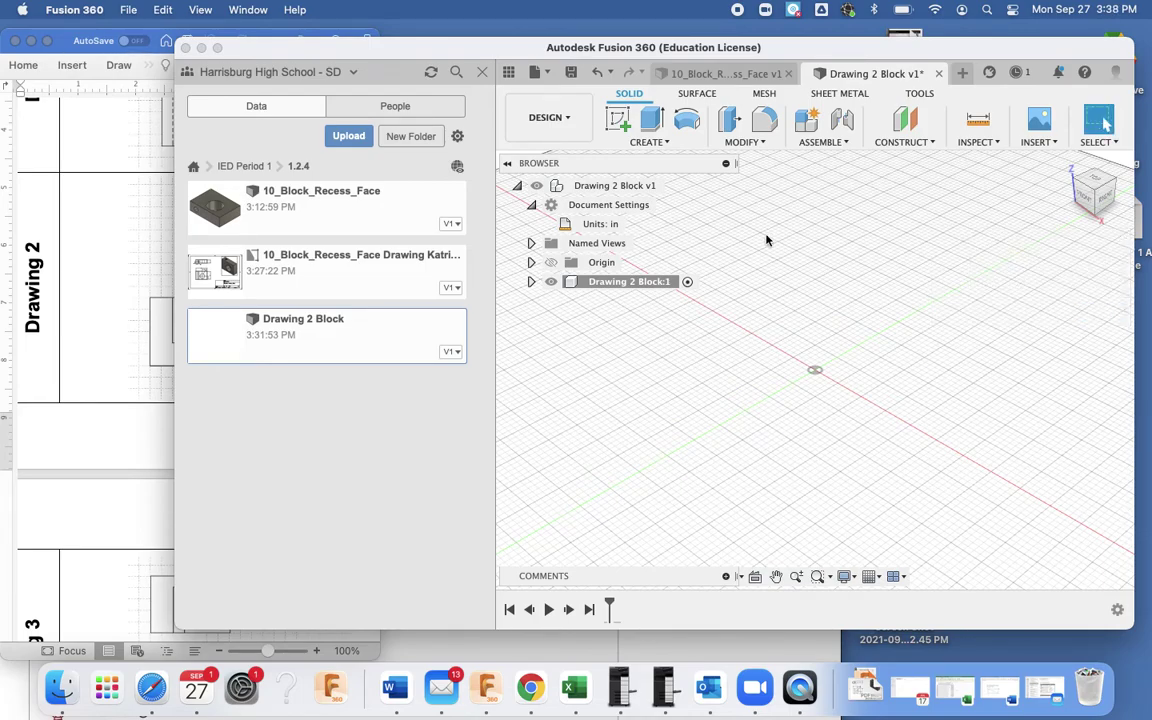
# - Create a new-body box on the vertical front (XZ) origin plane, 3 in long, 3 in wide and 1.5 in high
pyautogui.click(668, 143)
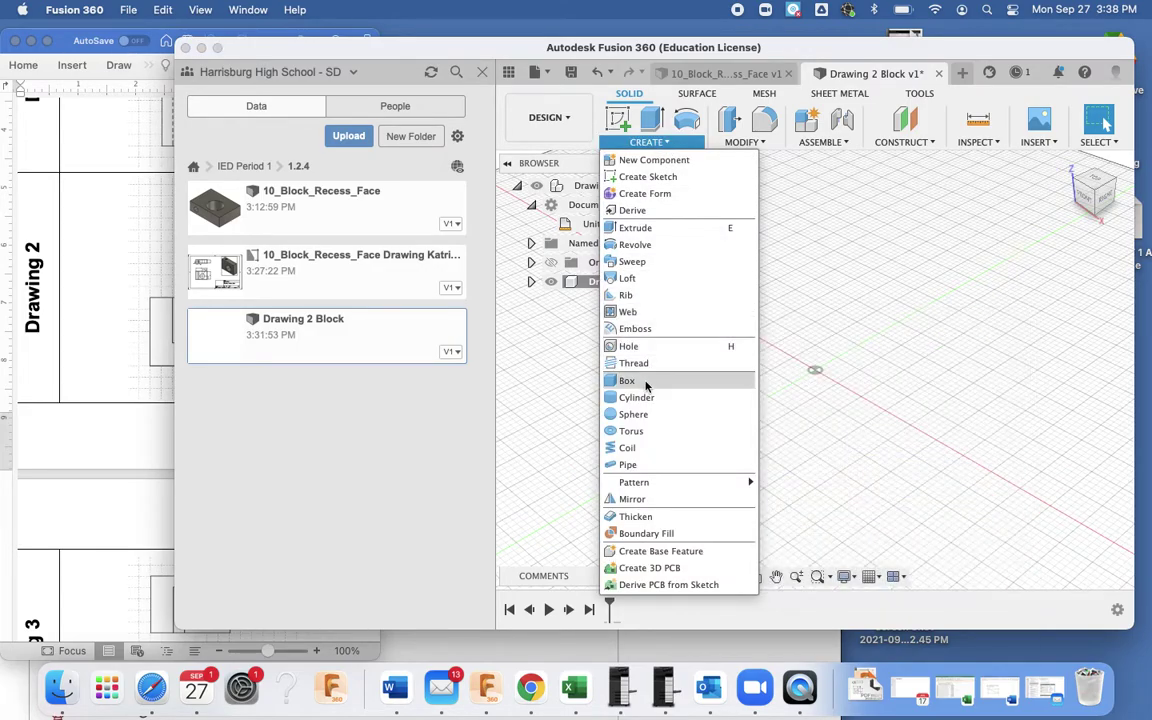
pyautogui.click(643, 384)
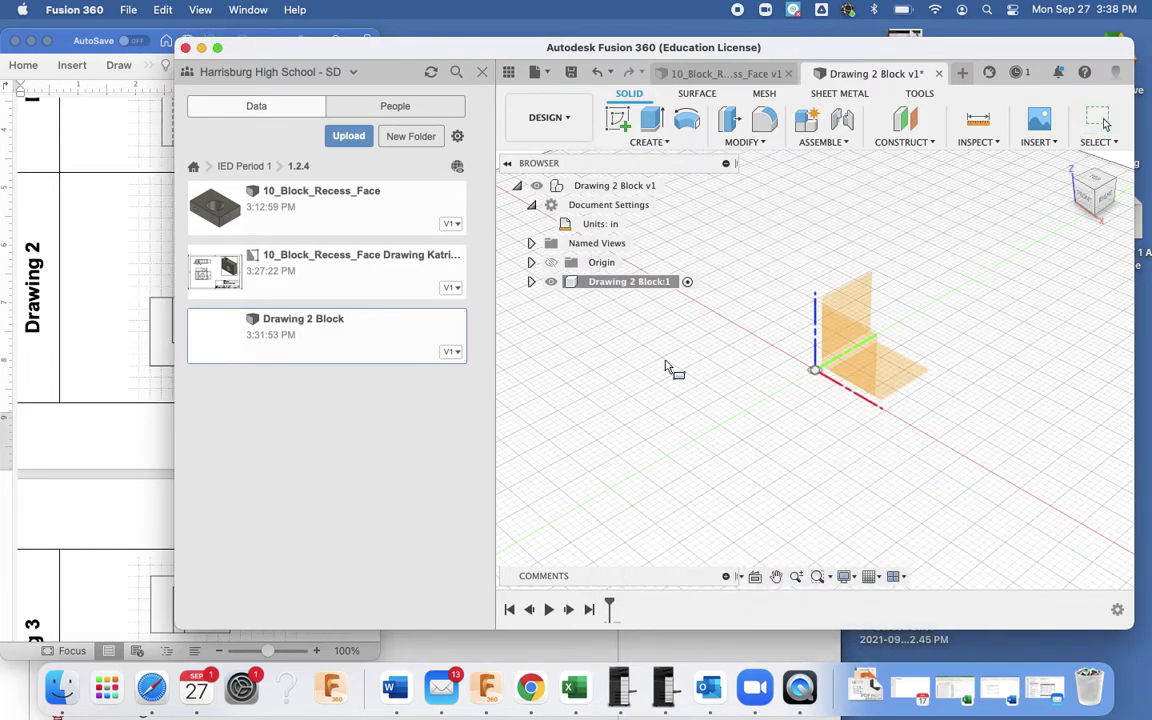
pyautogui.click(852, 360)
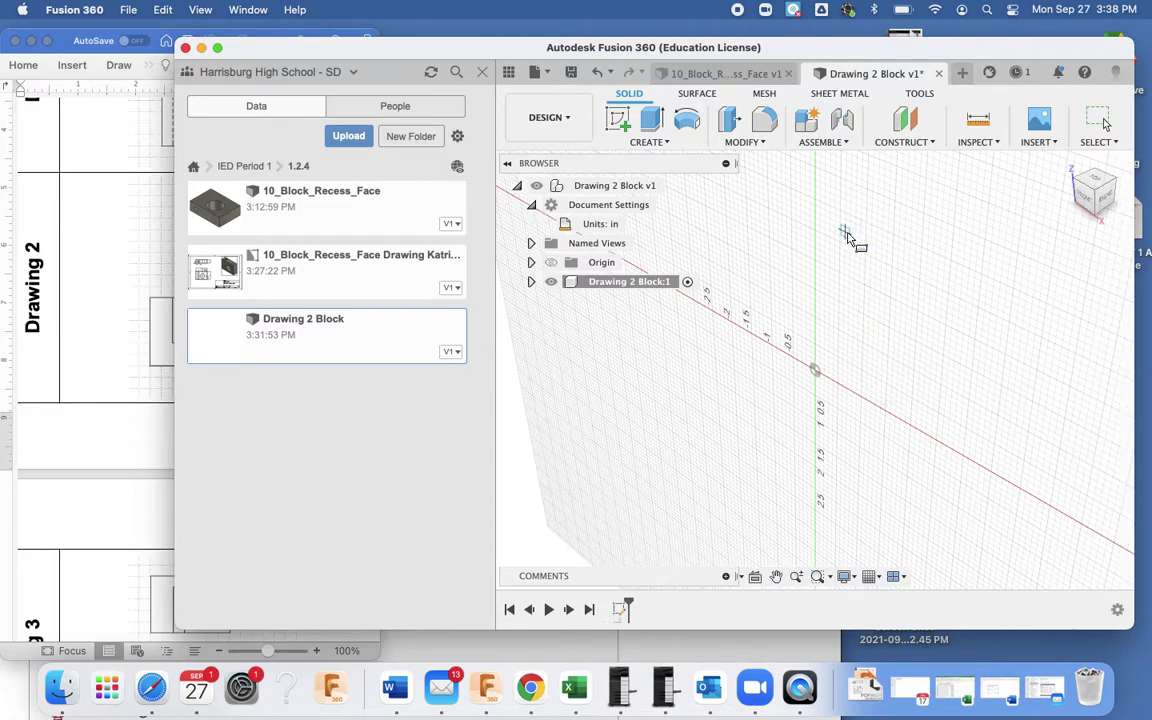
pyautogui.click(845, 234)
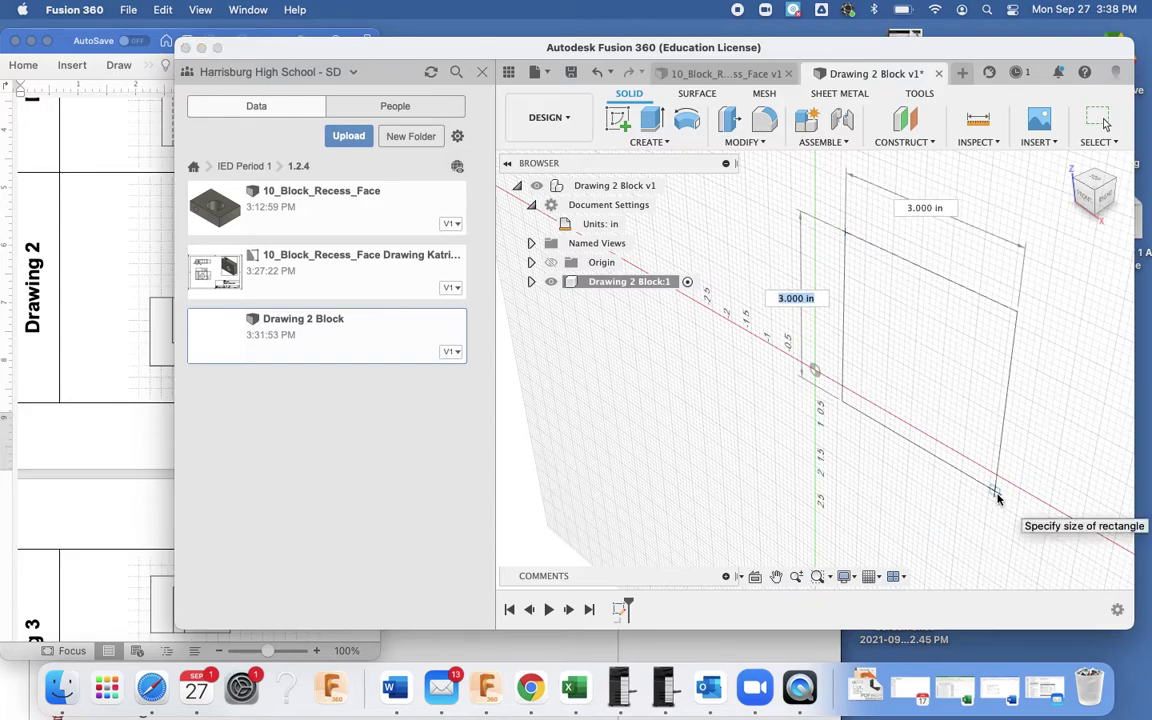
pyautogui.write('3')
pyautogui.press('Tab')
pyautogui.write('3')
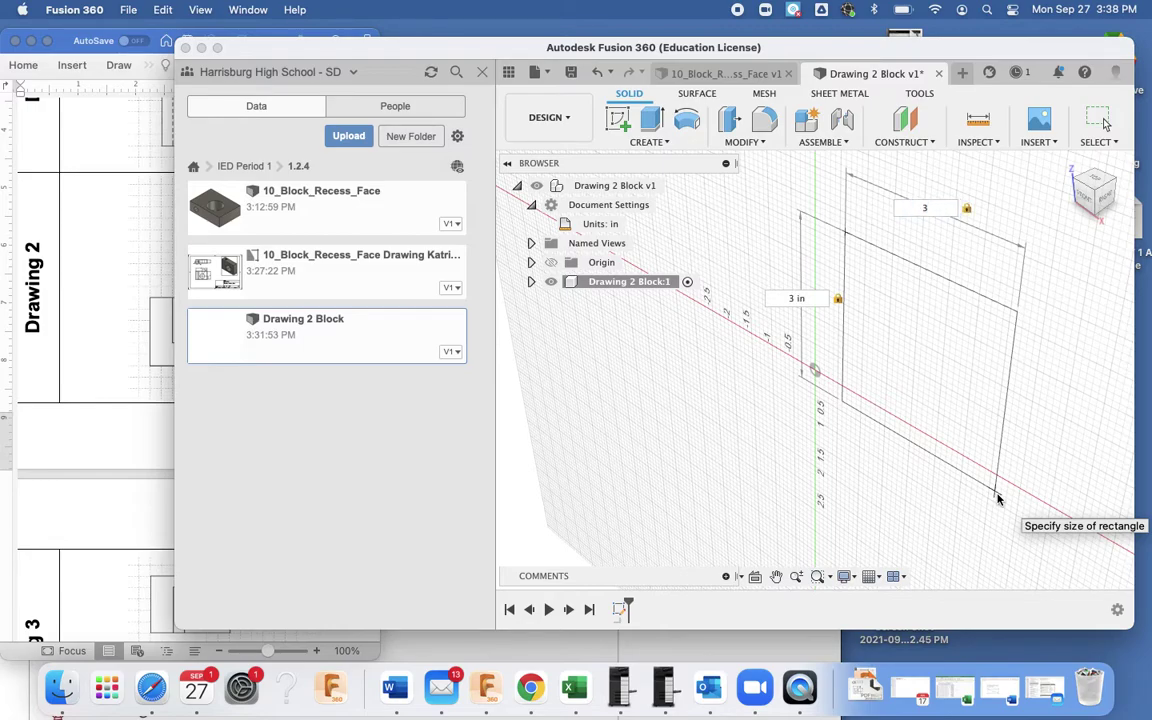
pyautogui.press('Return')
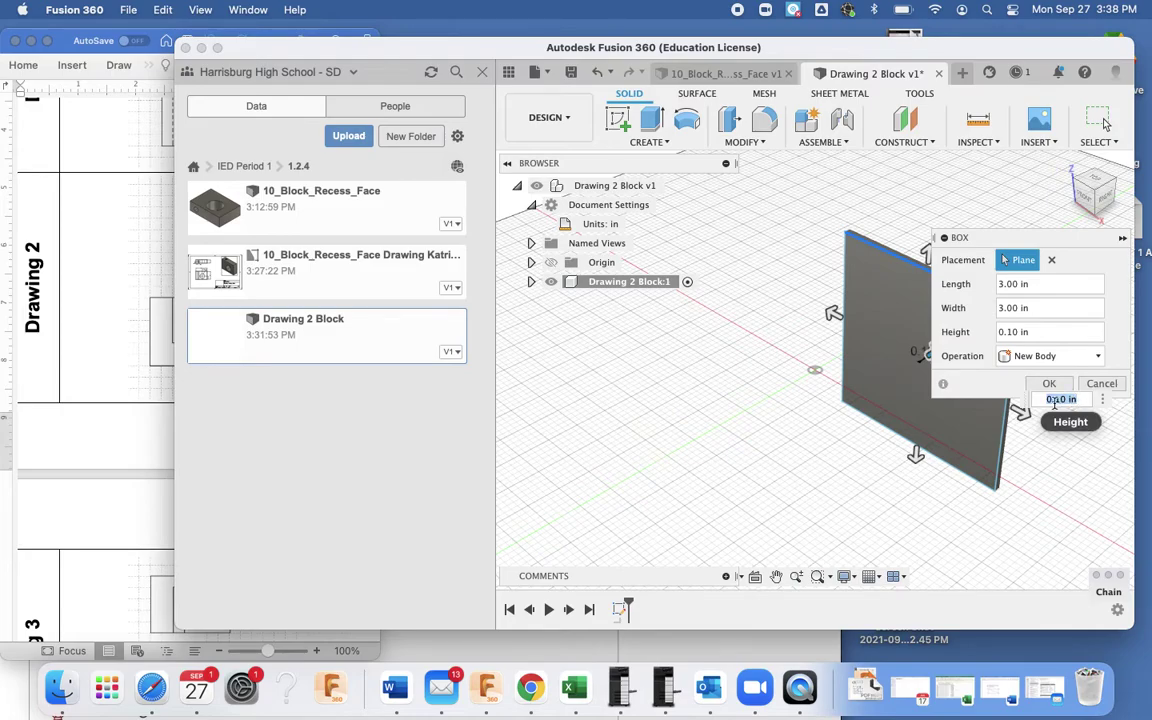
pyautogui.write('1.5')
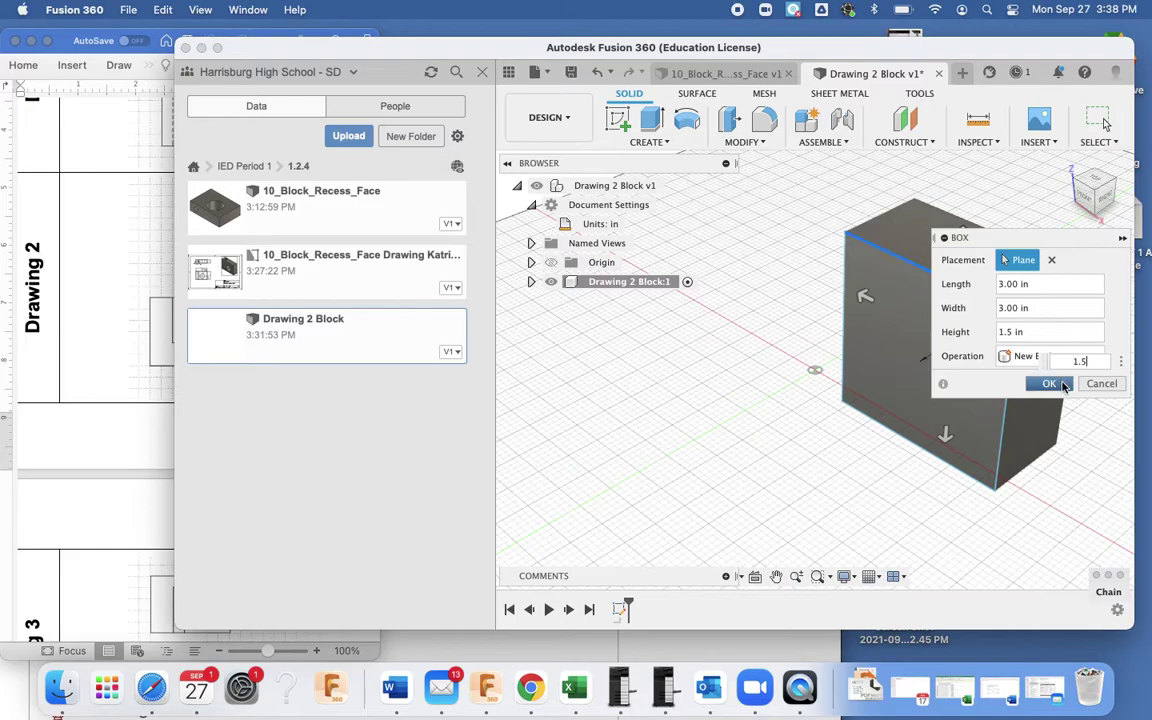
pyautogui.click(1049, 384)
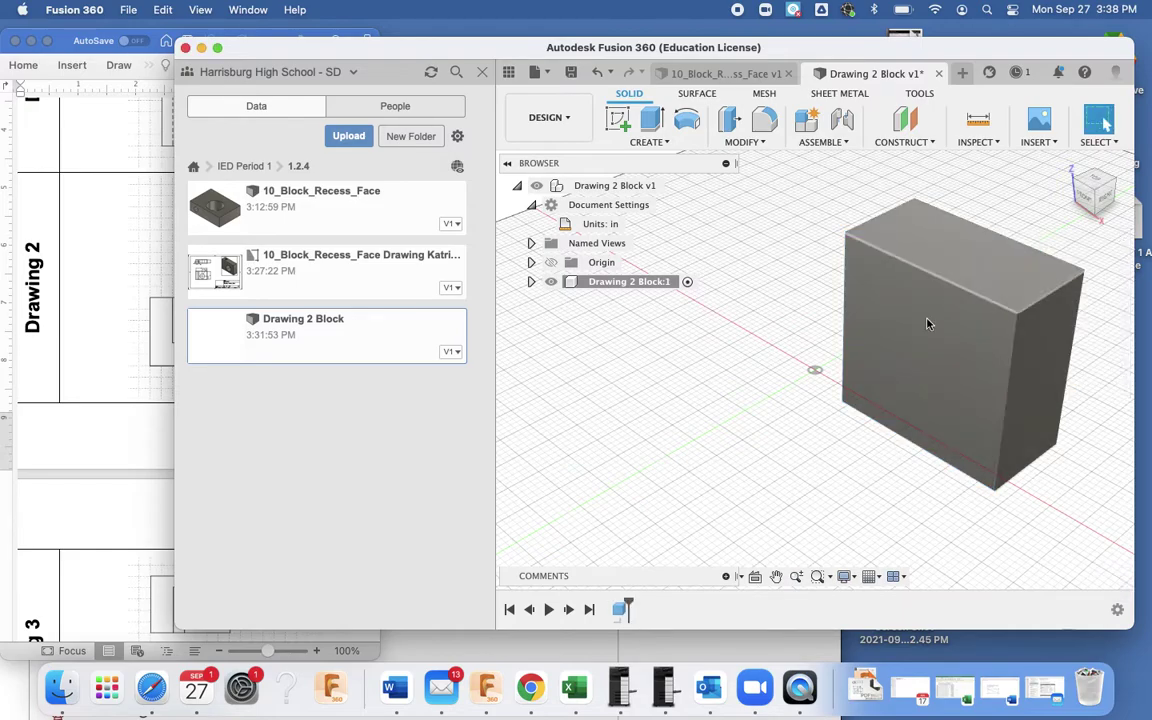
# - Draw a second box's base on the front origin plane from the block's upper-right front corner, about 4.90 by 3.40 in, checking Drawing 2
pyautogui.click(130, 357)
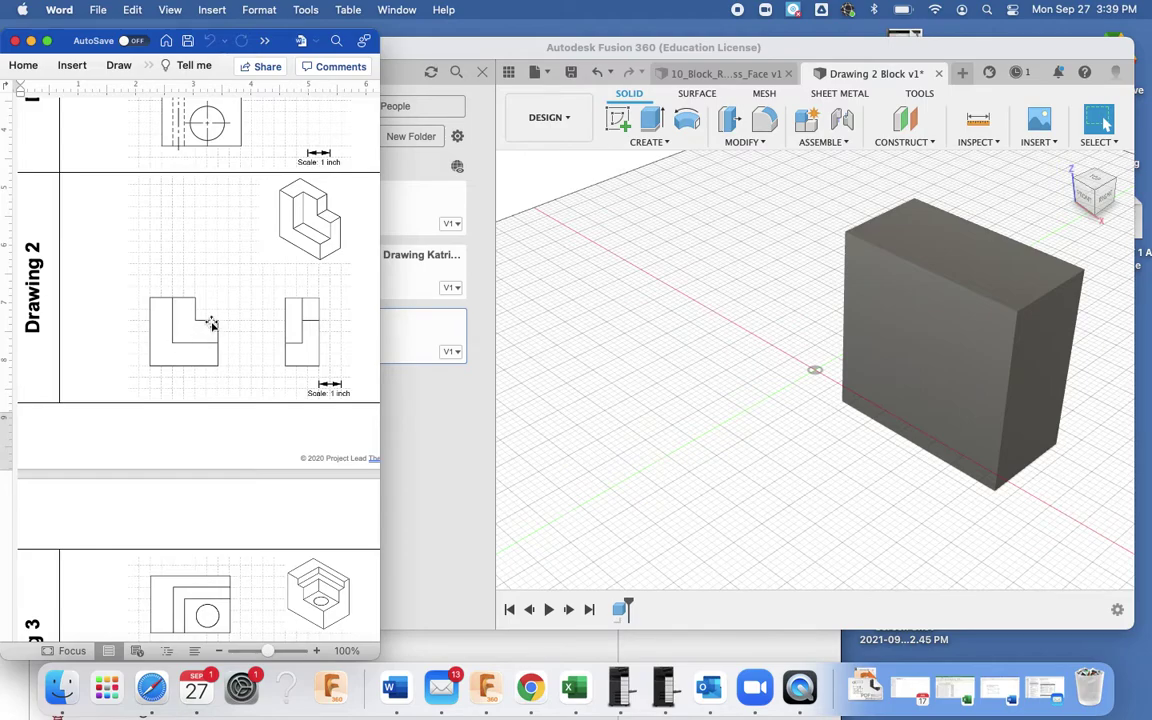
pyautogui.click(640, 142)
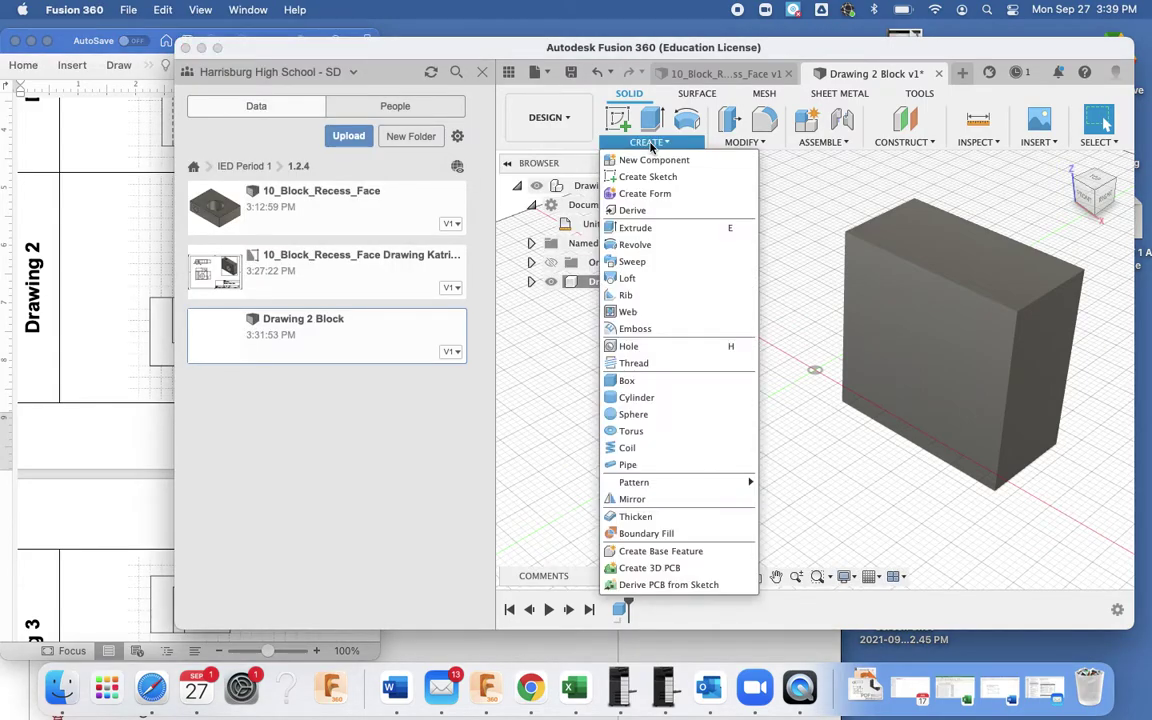
pyautogui.click(627, 380)
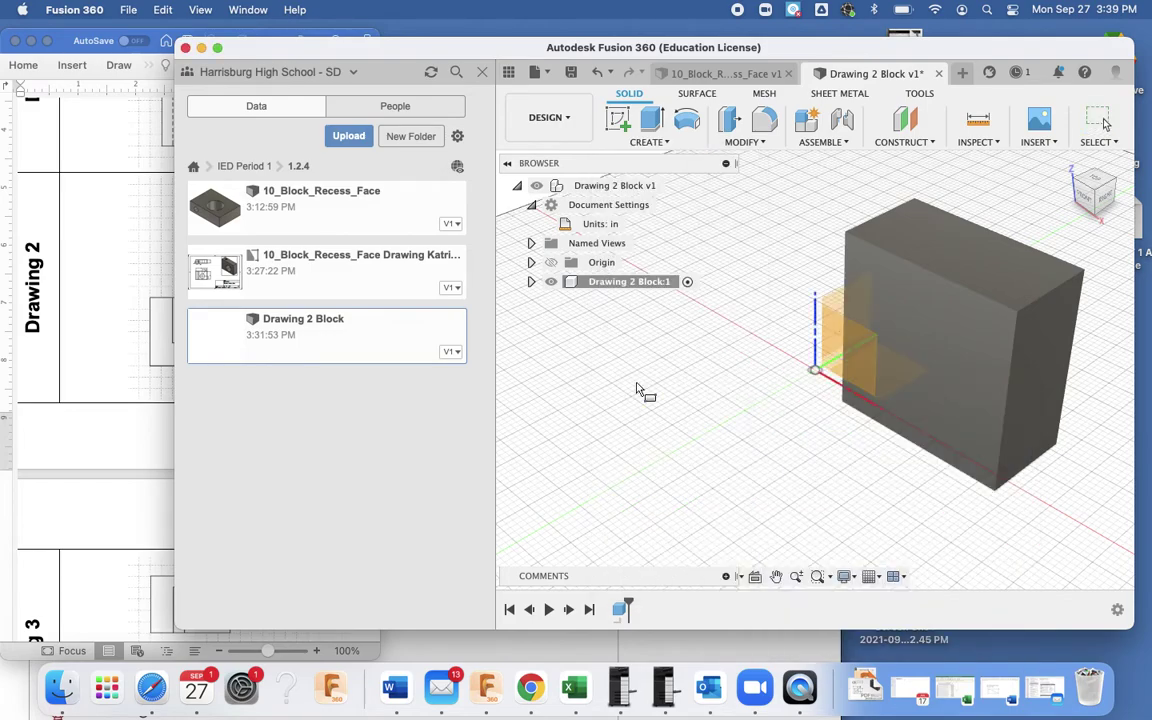
pyautogui.click(826, 350)
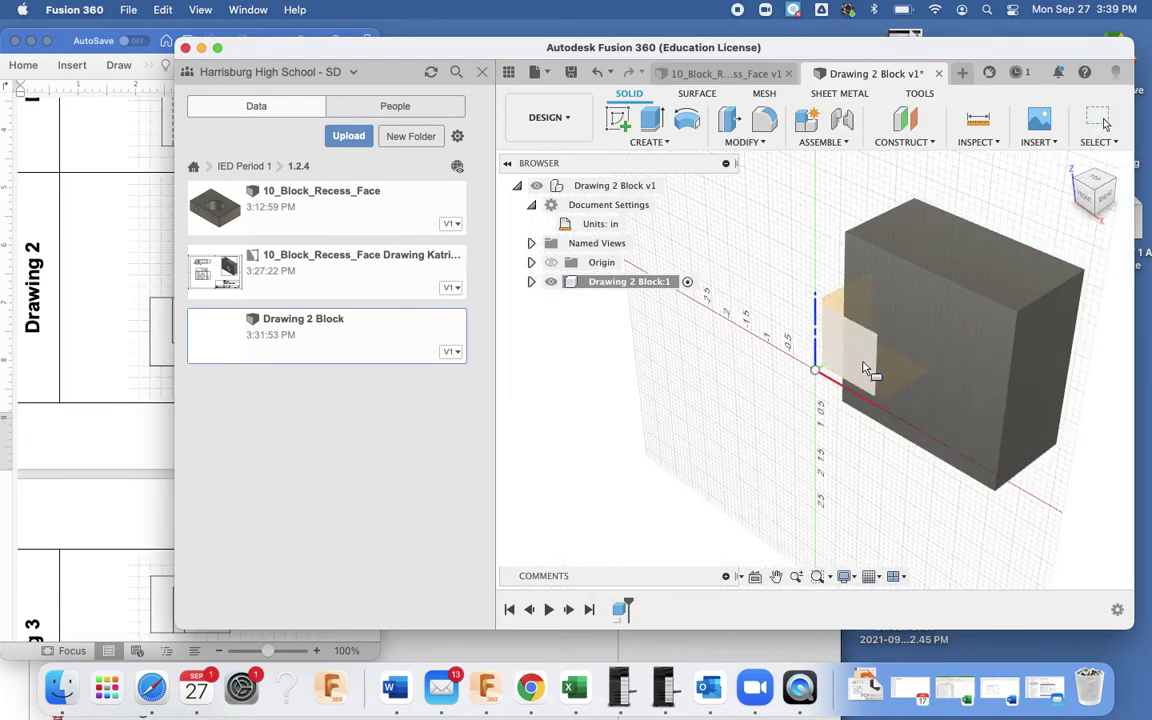
pyautogui.click(865, 370)
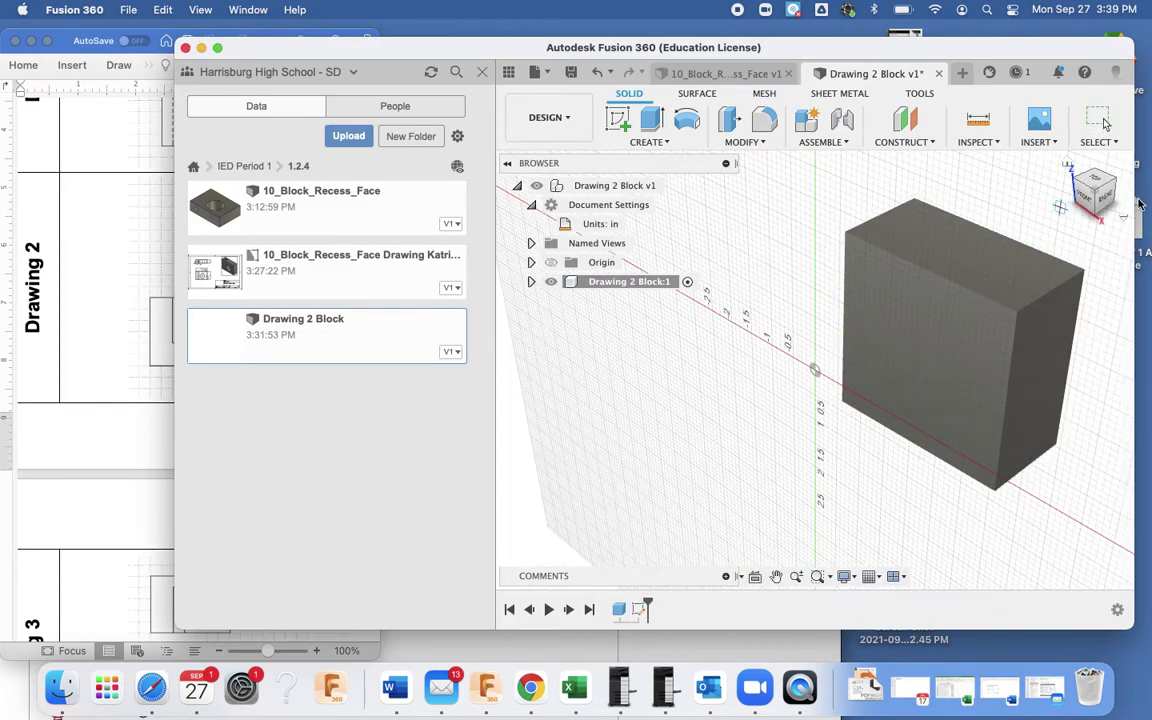
pyautogui.click(1087, 200)
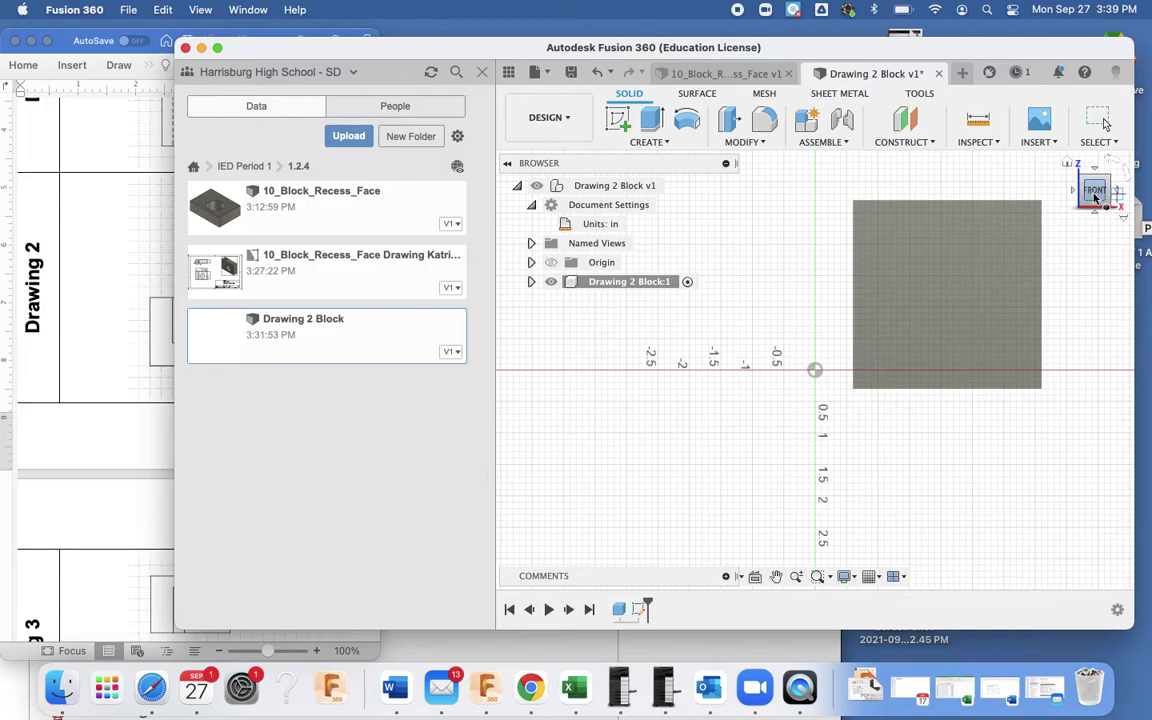
pyautogui.click(1043, 207)
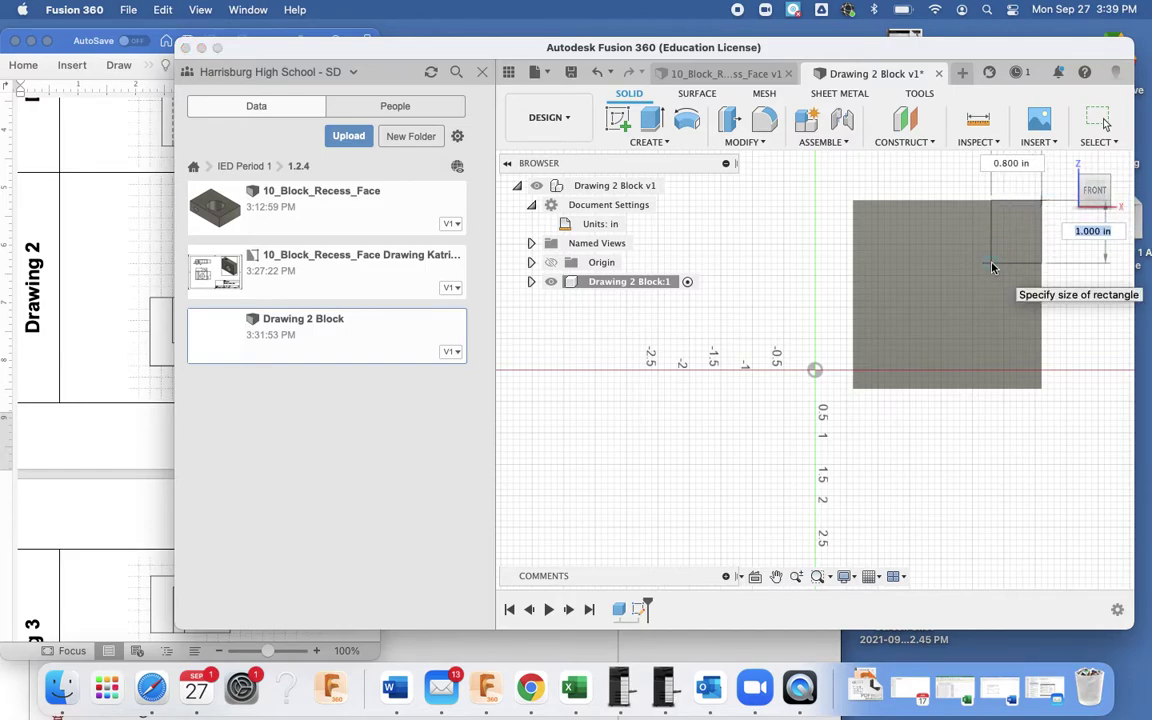
pyautogui.click(101, 306)
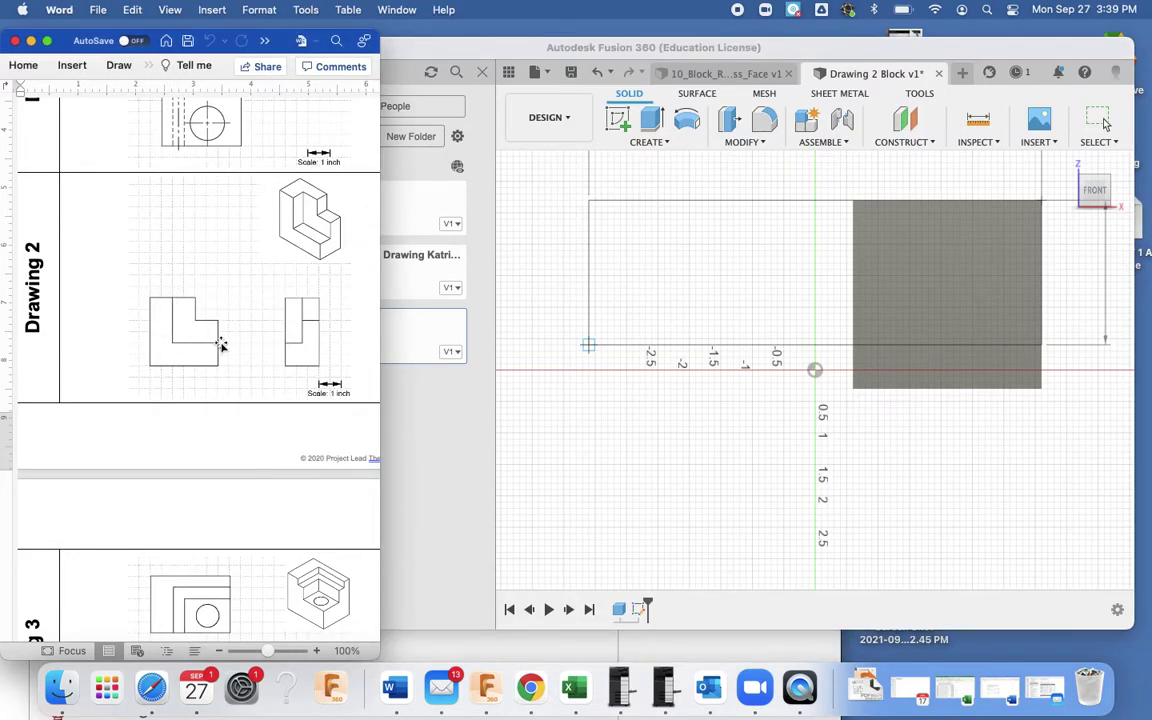
pyautogui.click(743, 406)
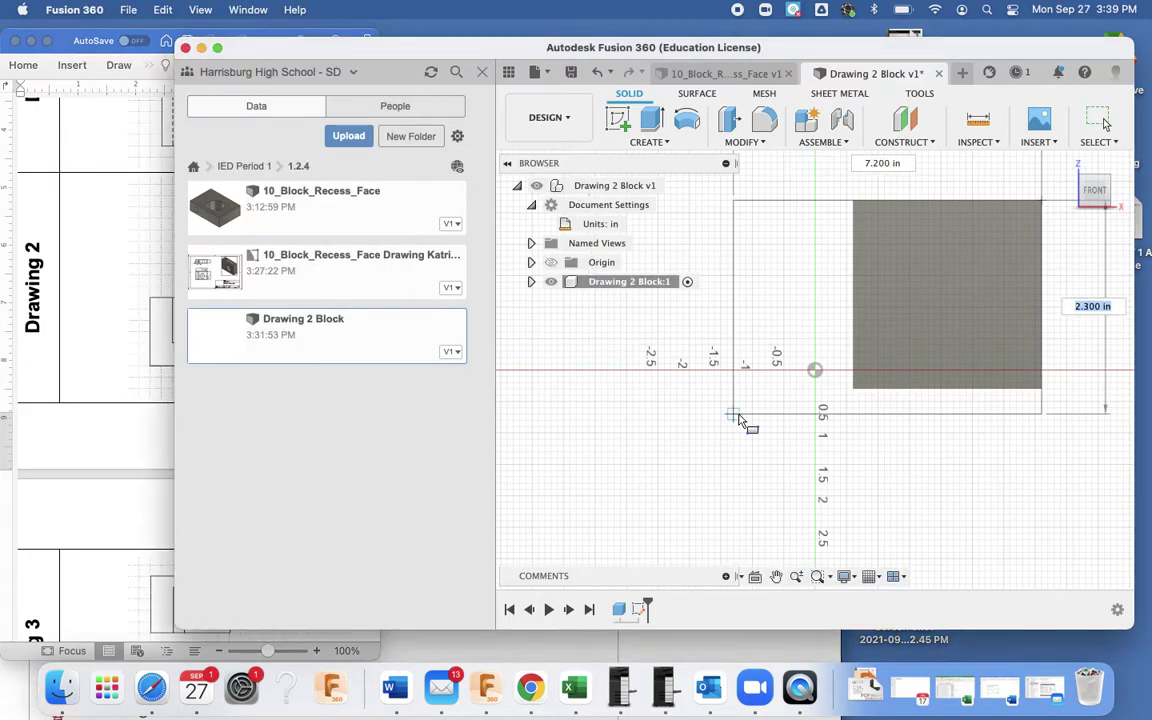
pyautogui.click(966, 287)
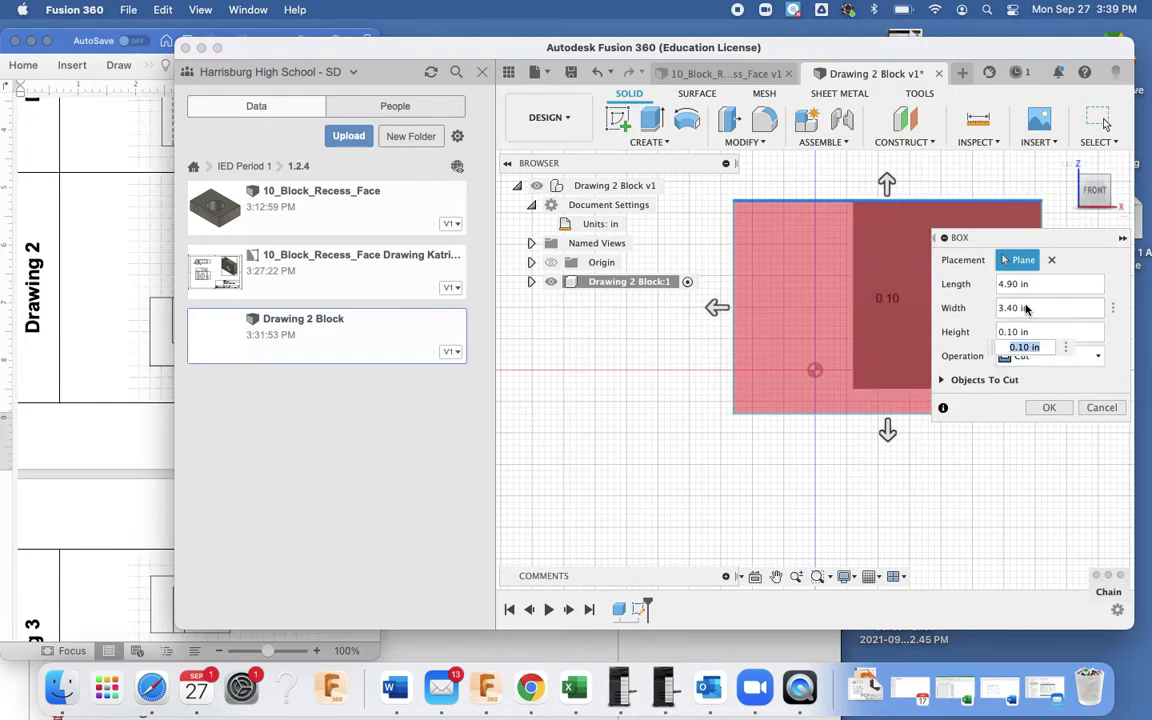
# - Set the second box's length to 2 in and its width to 2 in
pyautogui.moveTo(1017, 285); pyautogui.dragTo(982, 288)
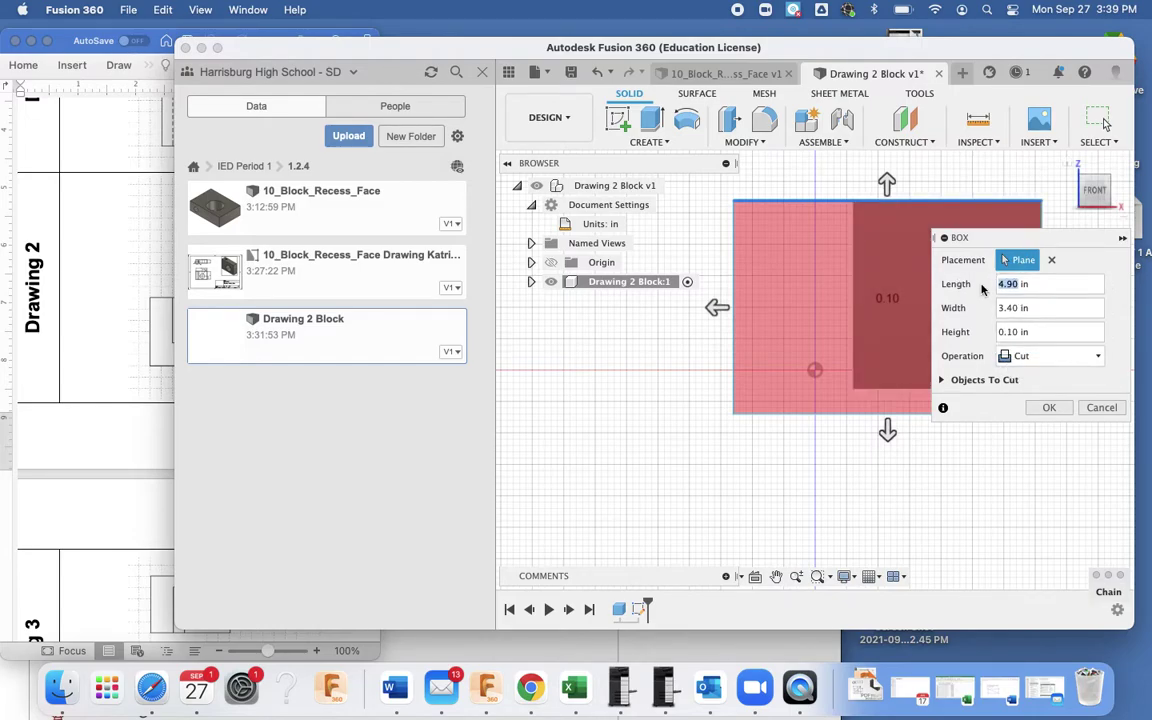
pyautogui.write('2')
pyautogui.press('Tab')
pyautogui.write('2')
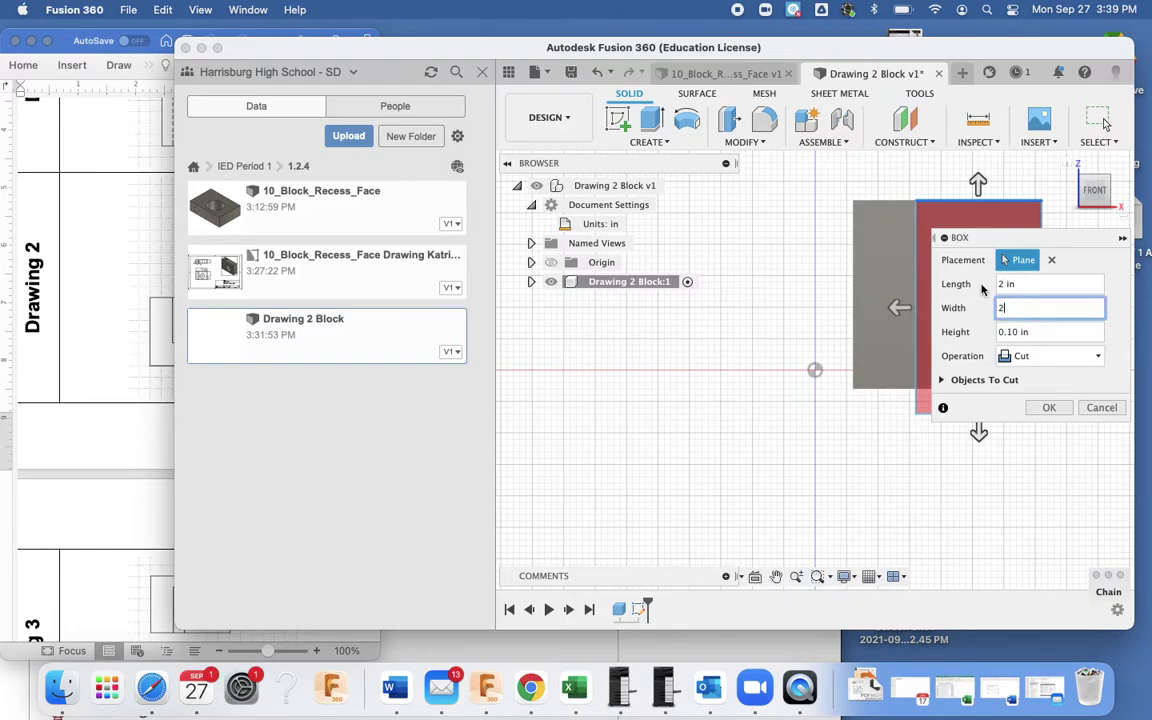
pyautogui.press('Tab')
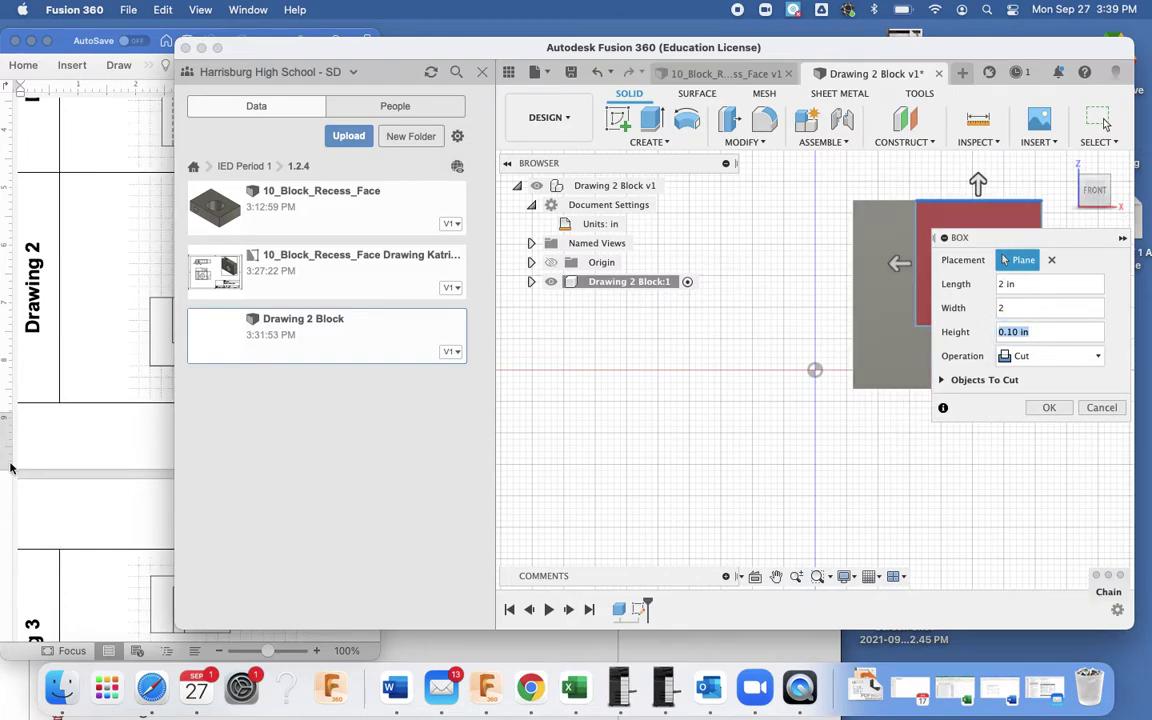
# - Check Drawing 2 for the recess depth, set the box height to 0.75 in, and create the box as a Cut
pyautogui.click(99, 400)
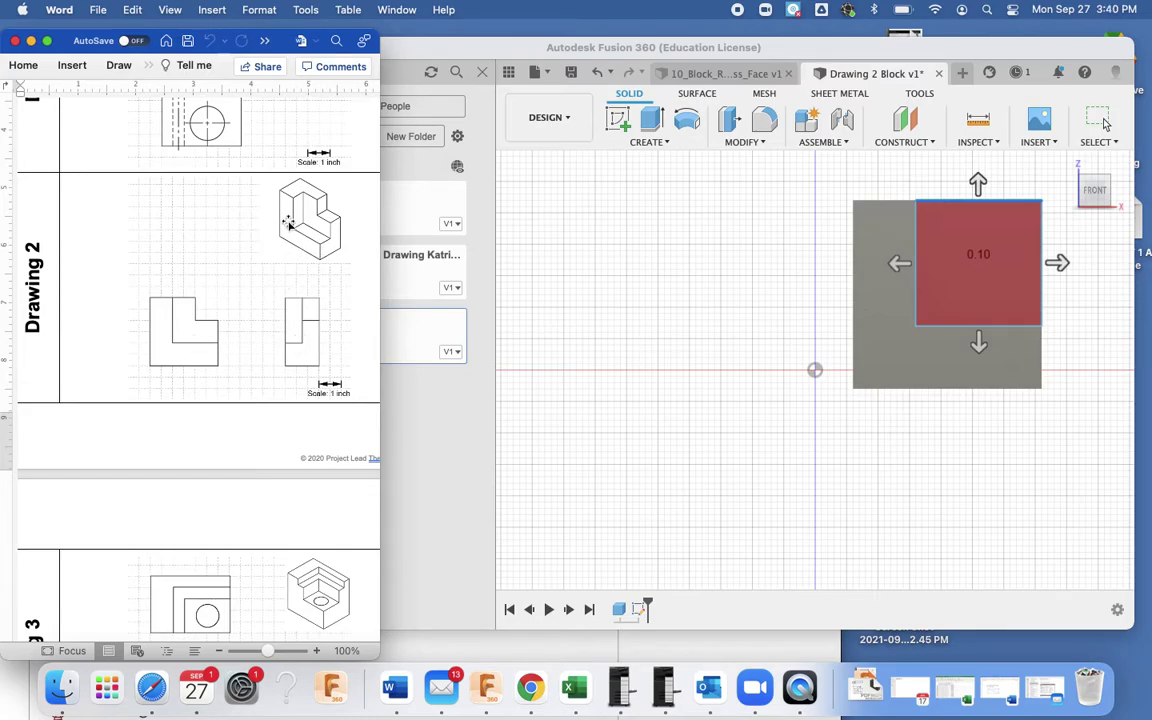
pyautogui.click(1024, 206)
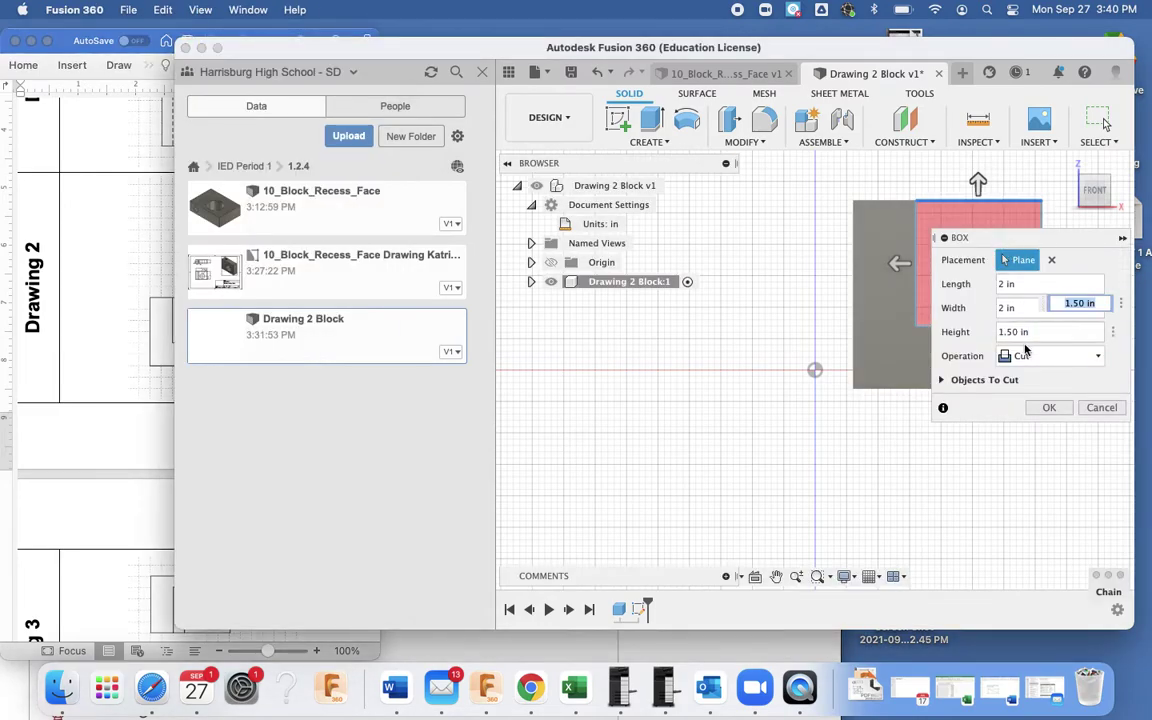
pyautogui.doubleClick(1016, 332)
pyautogui.press('BackSpace')
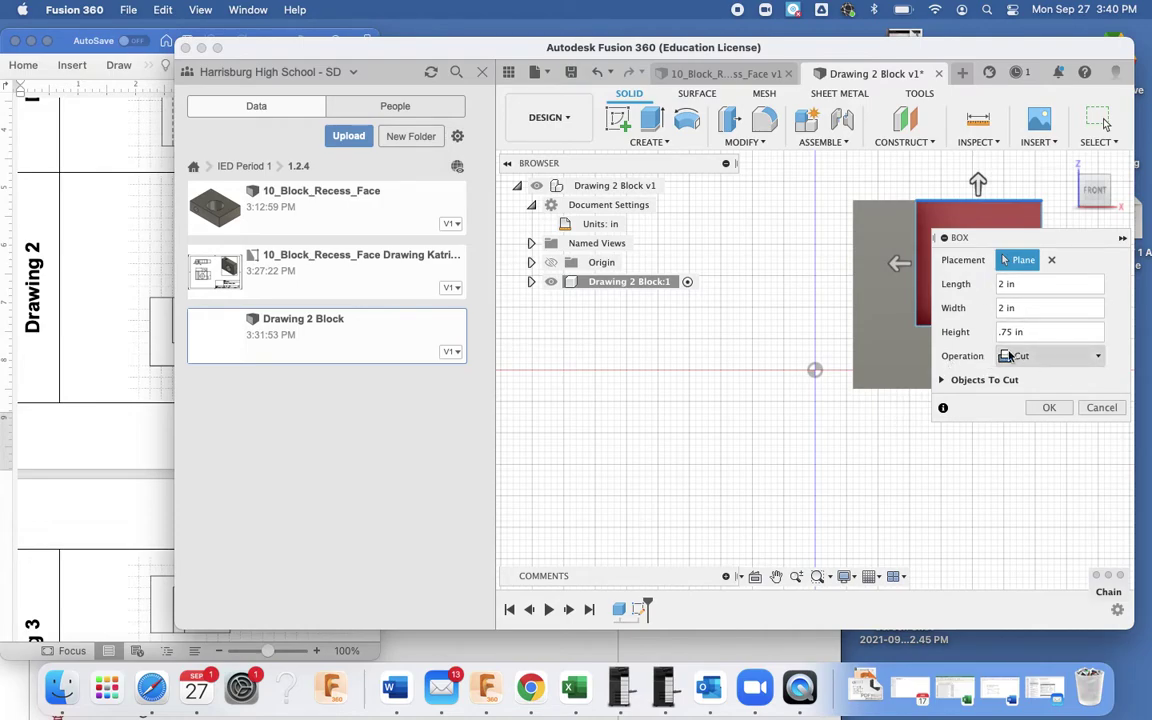
pyautogui.click(1046, 358)
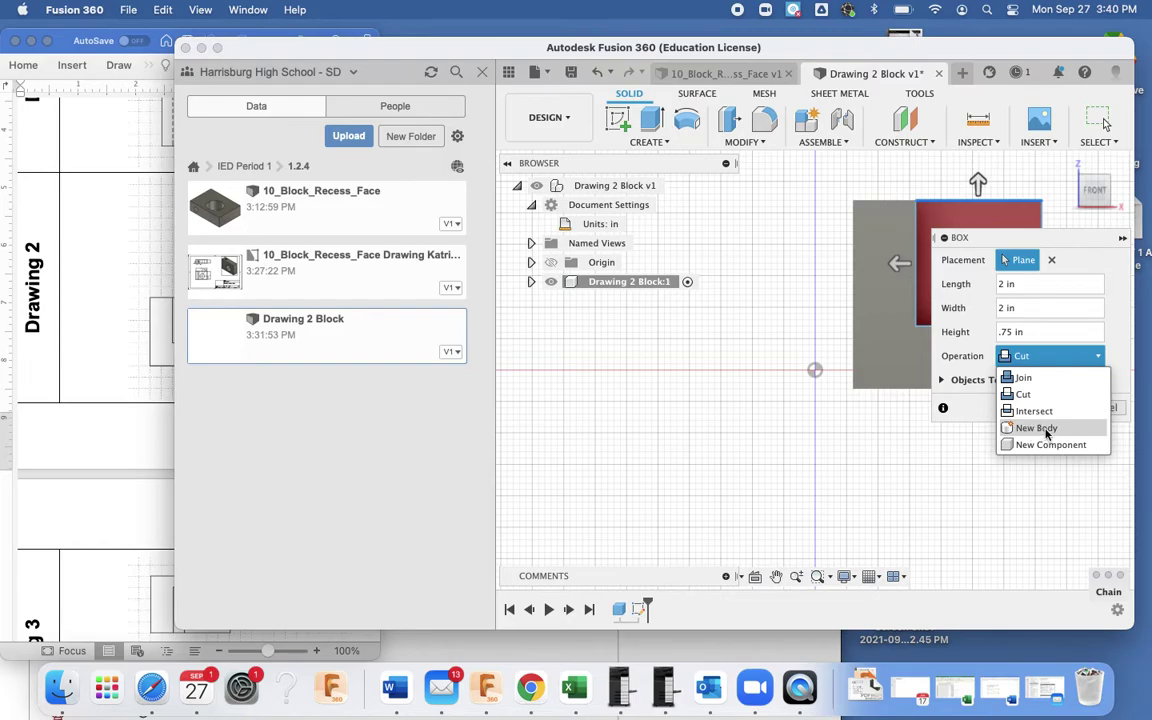
pyautogui.click(1024, 395)
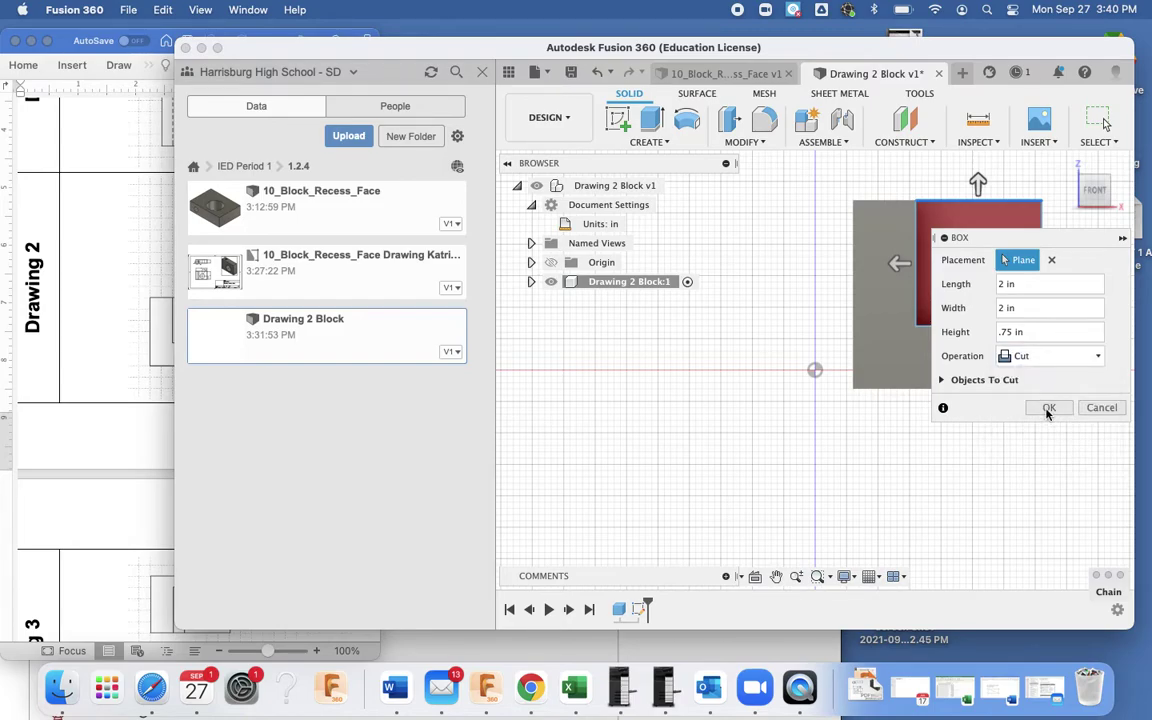
pyautogui.click(1048, 409)
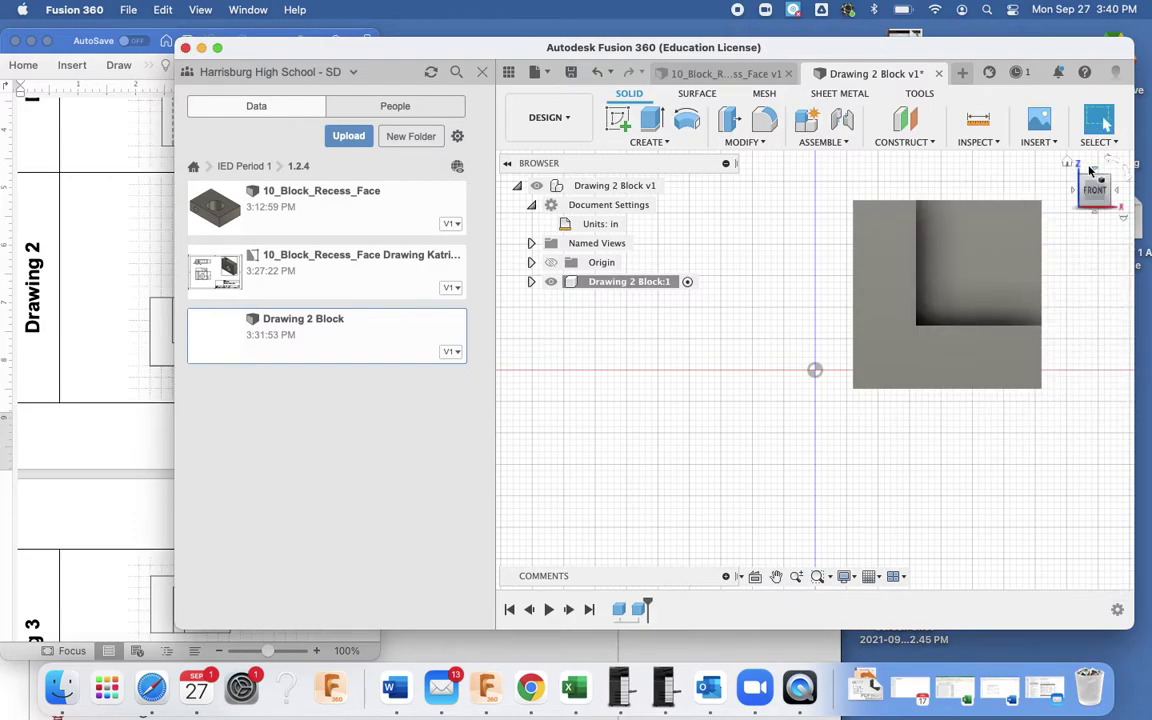
# - Start a sketch on the back face of the square recess and consult Drawing 2 in the Word worksheet for the corner notch
pyautogui.click(1068, 165)
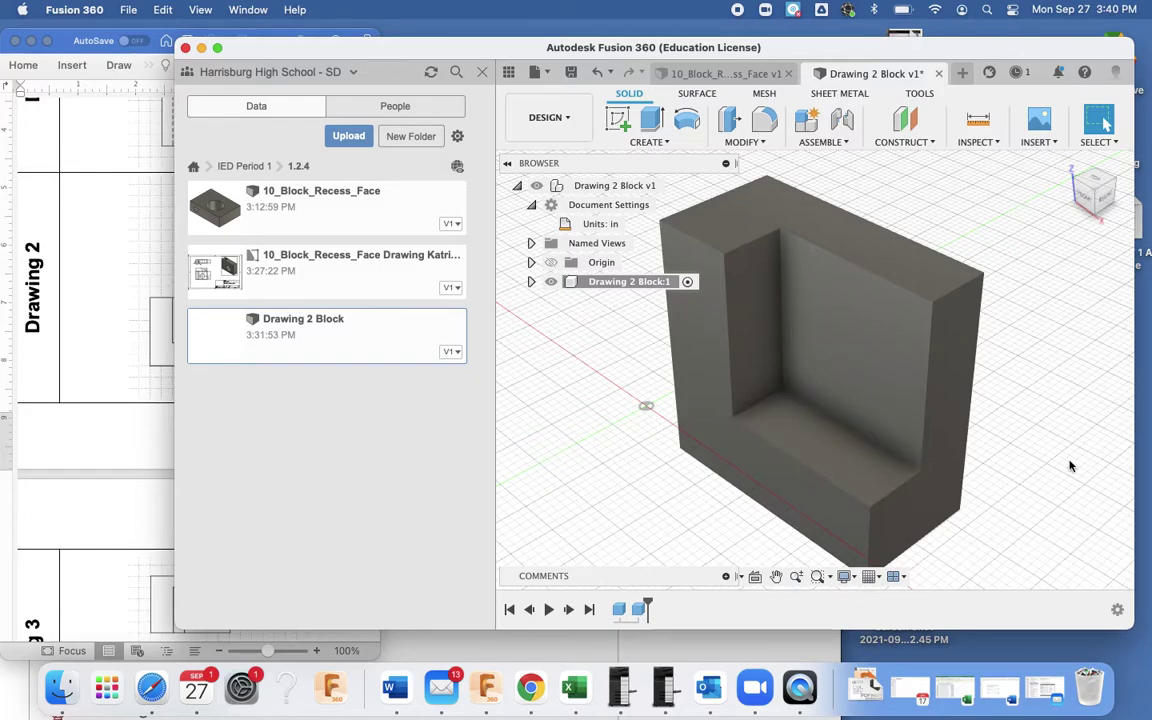
pyautogui.click(660, 145)
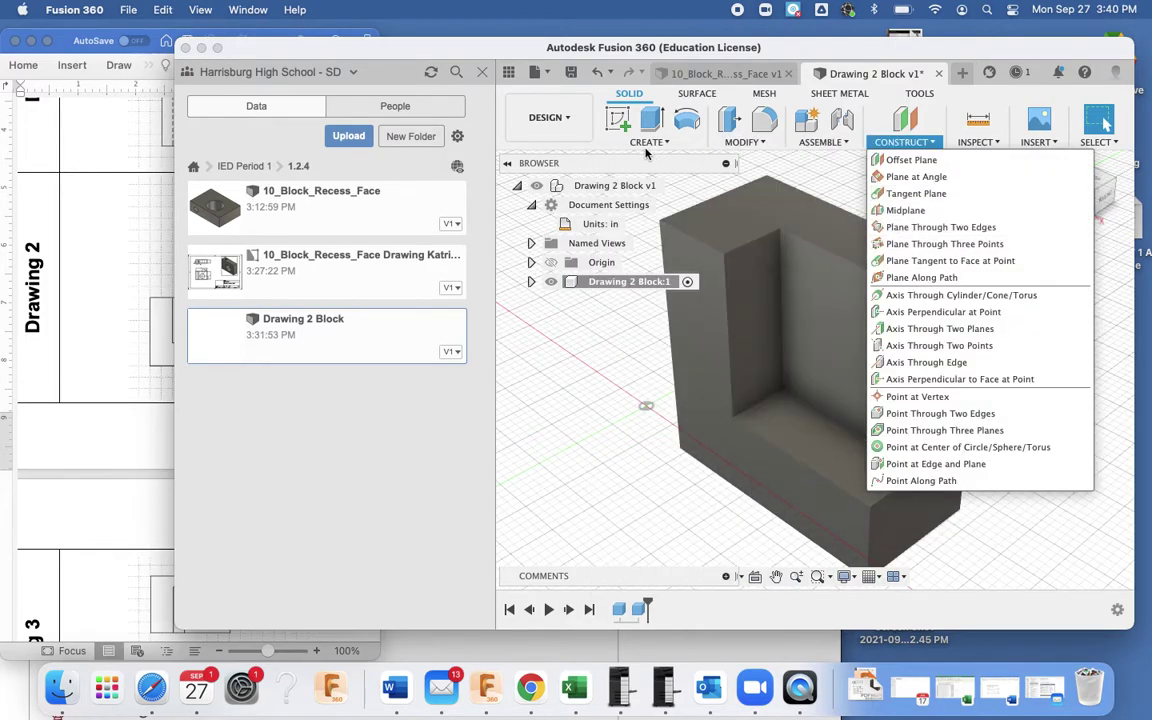
pyautogui.click(650, 179)
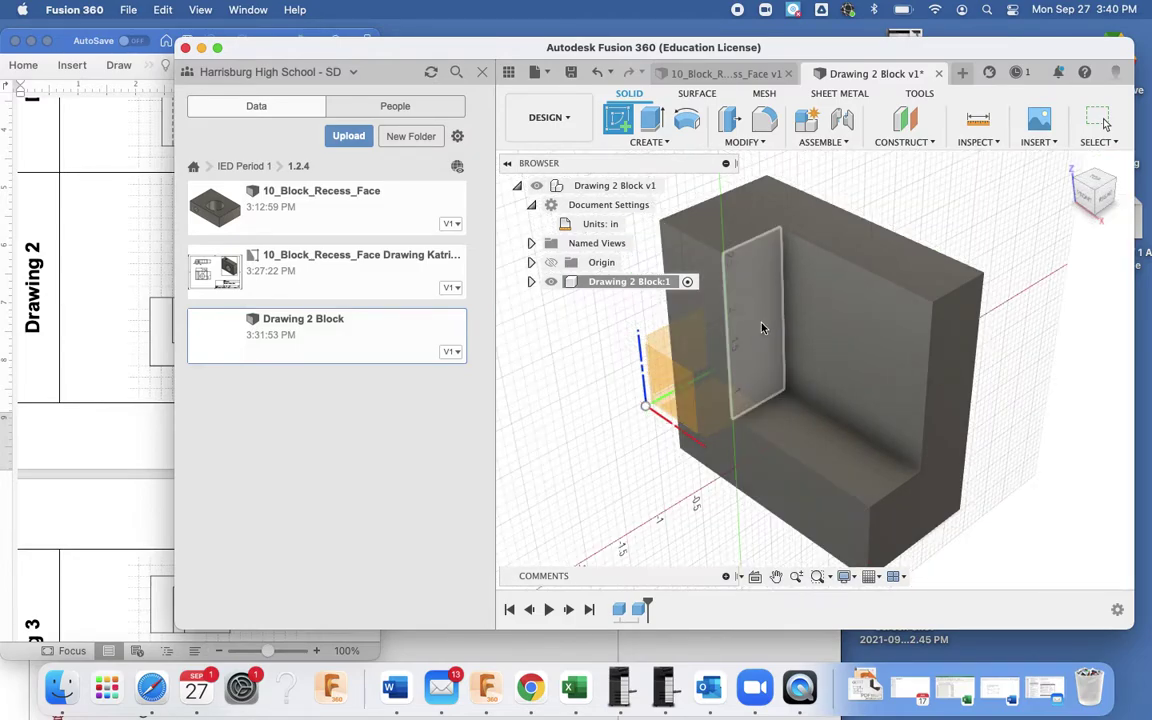
pyautogui.click(857, 335)
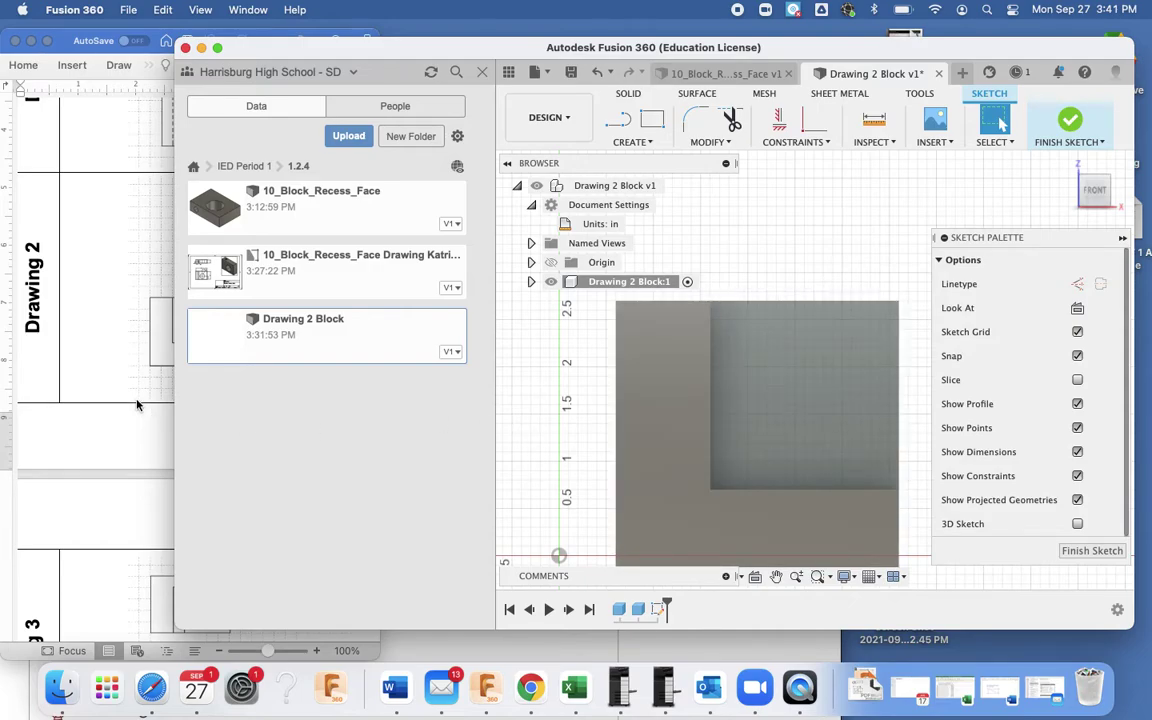
pyautogui.click(113, 381)
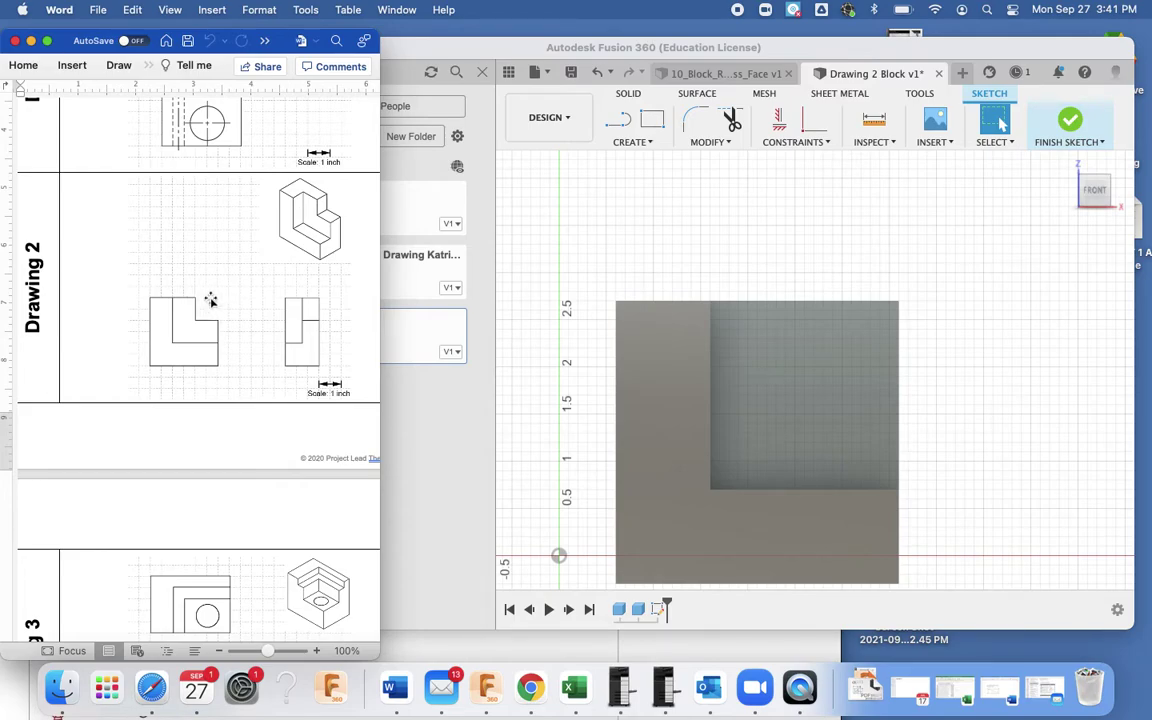
pyautogui.click(969, 318)
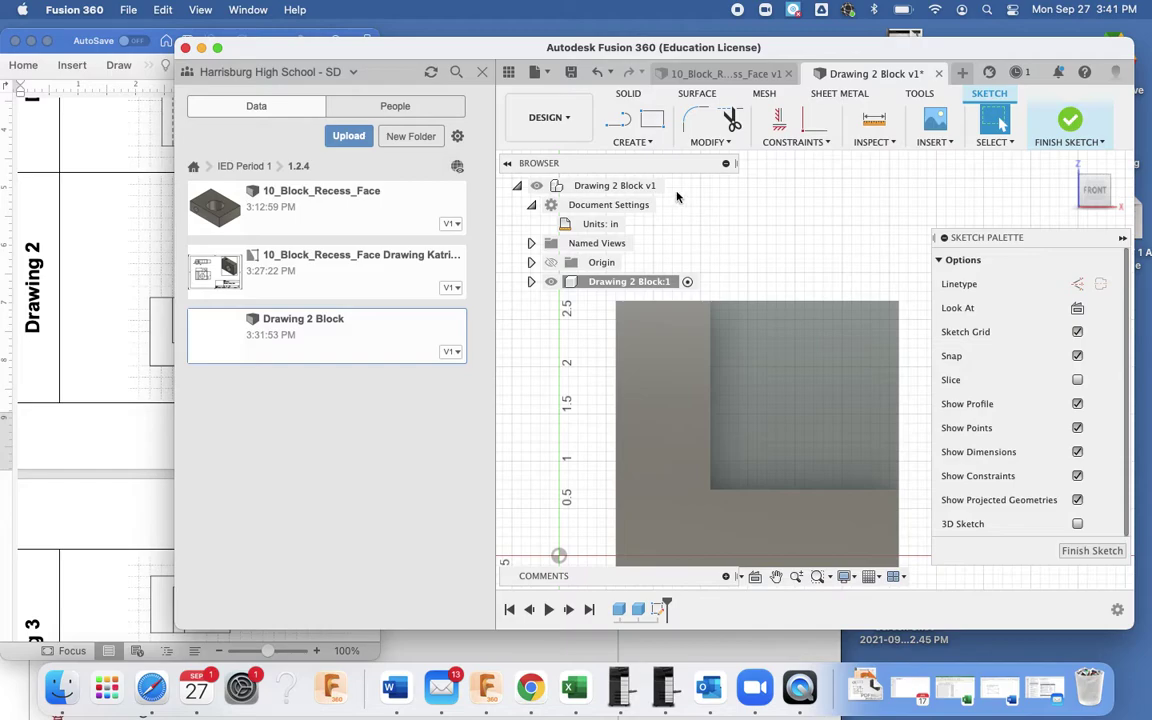
# - Sketch a 1 in by 1 in two-point rectangle from the recess face's upper-right corner and finish the sketch
pyautogui.click(647, 143)
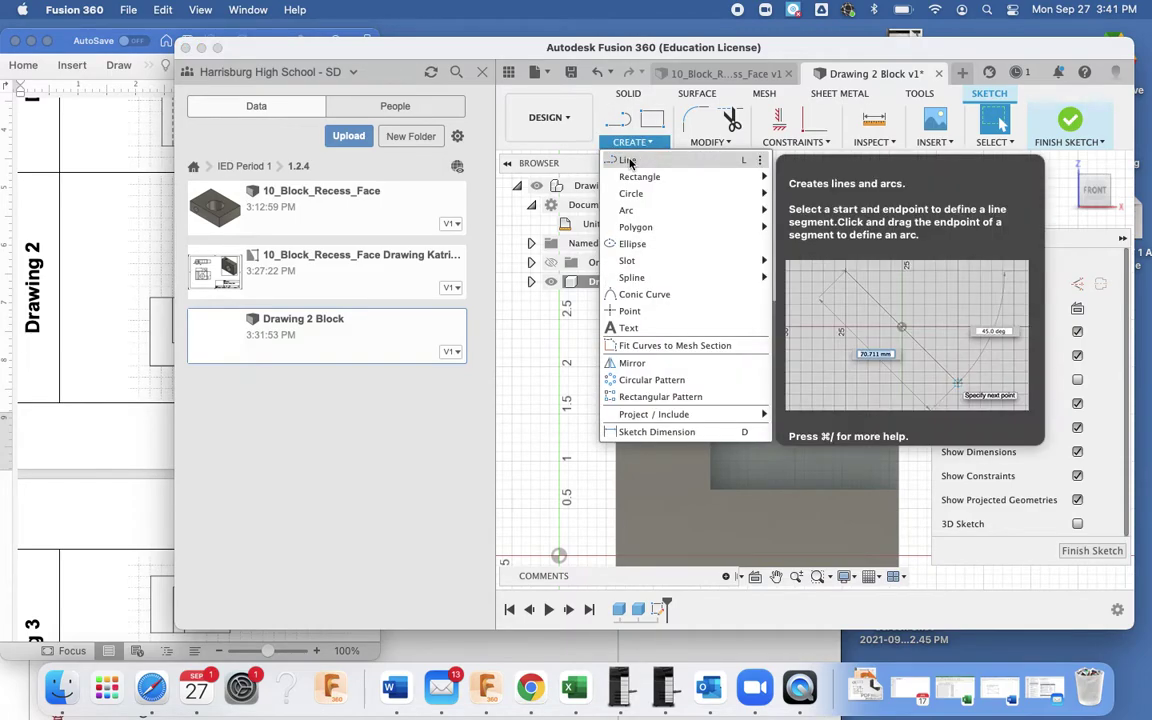
pyautogui.moveTo(633, 180)
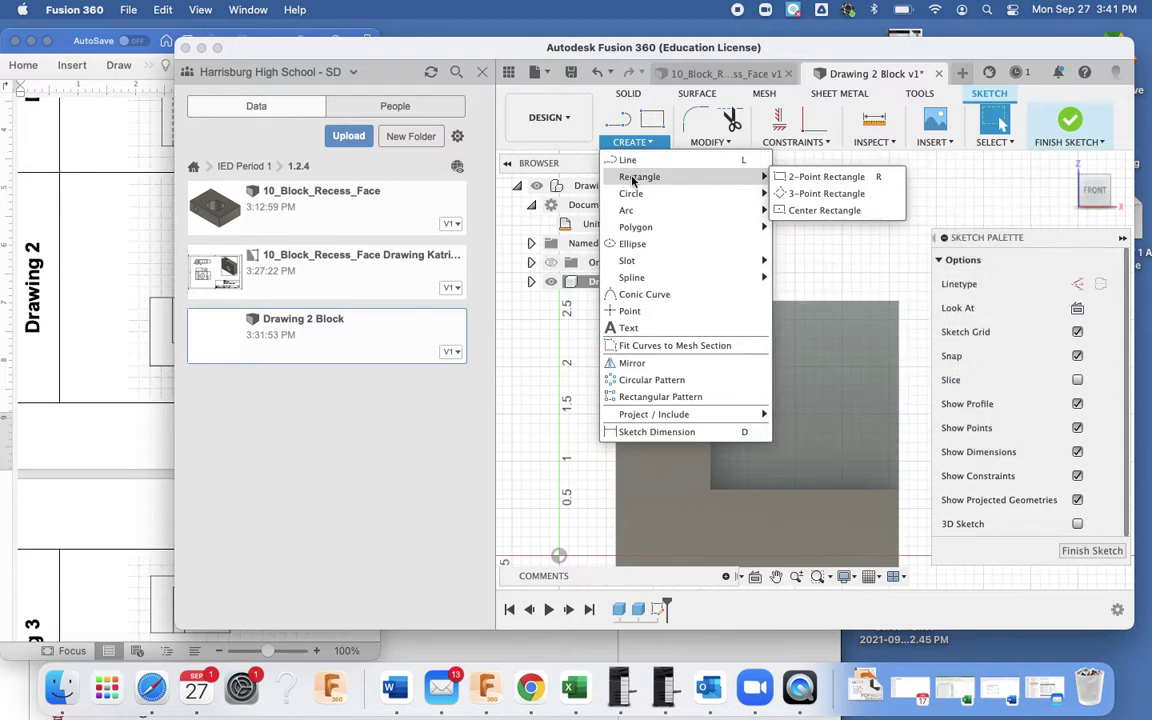
pyautogui.click(787, 177)
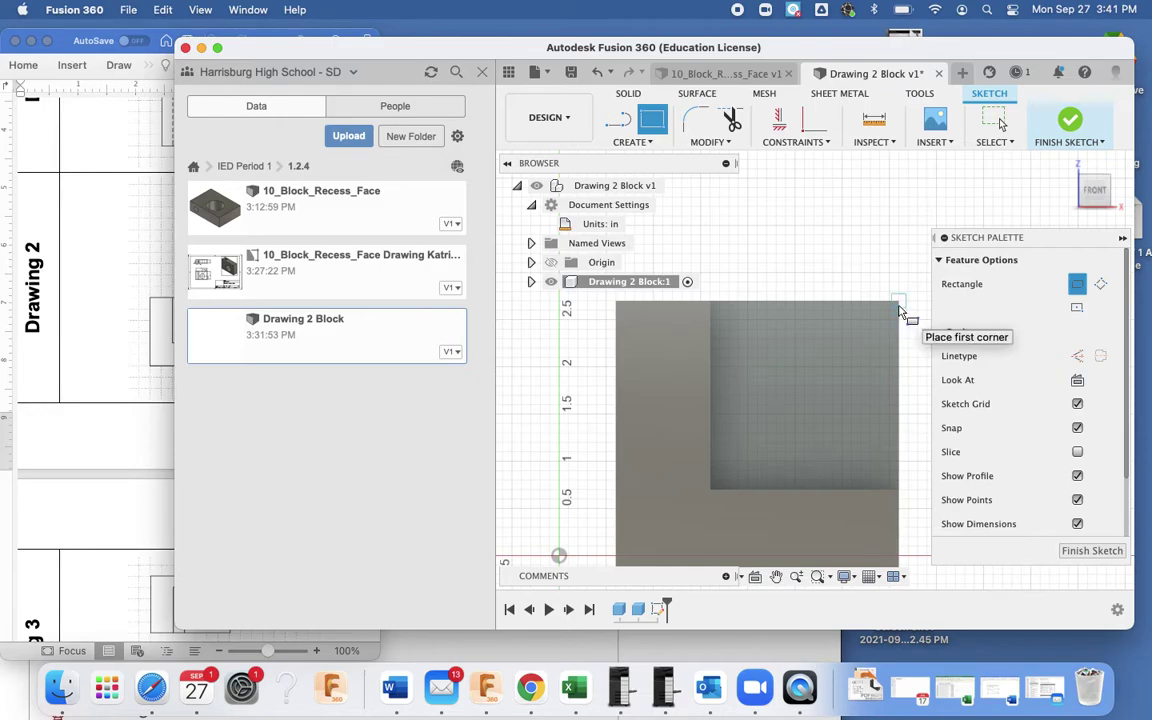
pyautogui.click(899, 303)
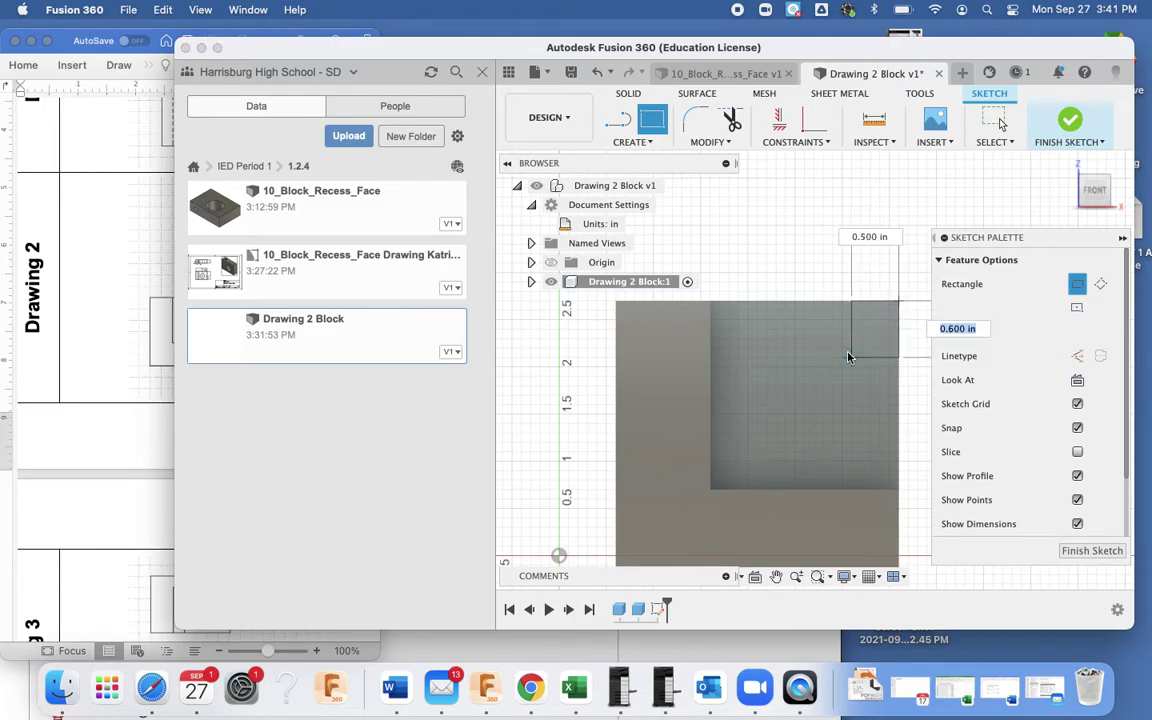
pyautogui.write('1')
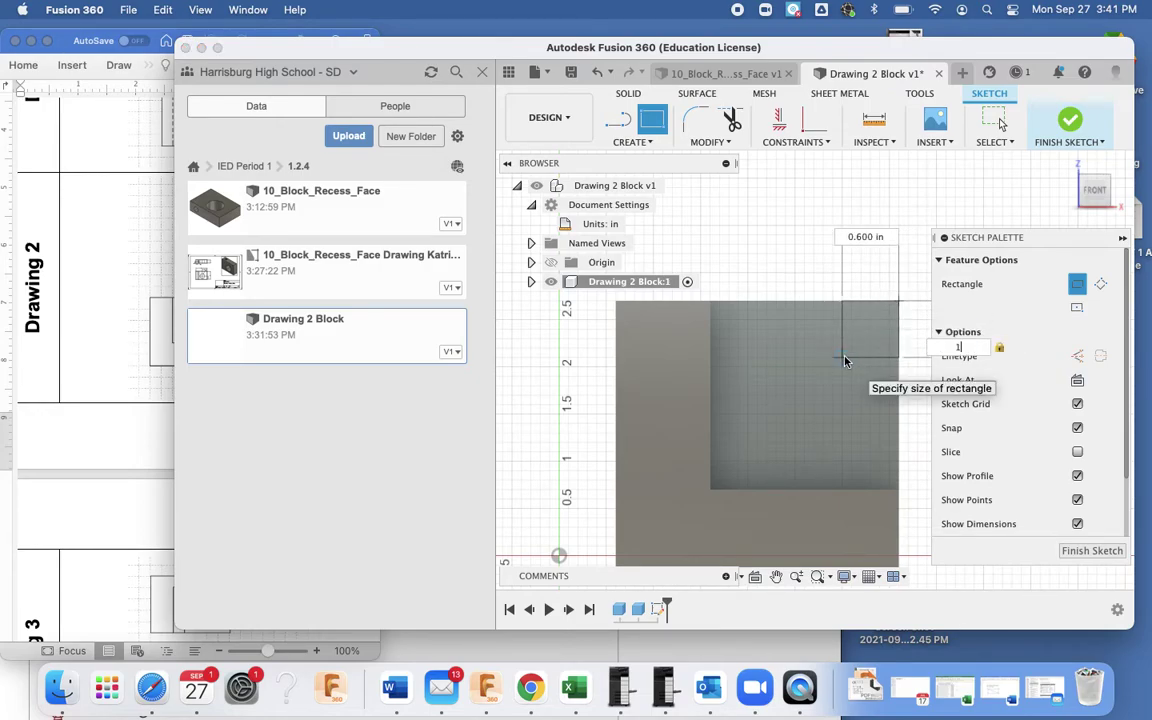
pyautogui.press('Tab')
pyautogui.write('1')
pyautogui.press('Tab')
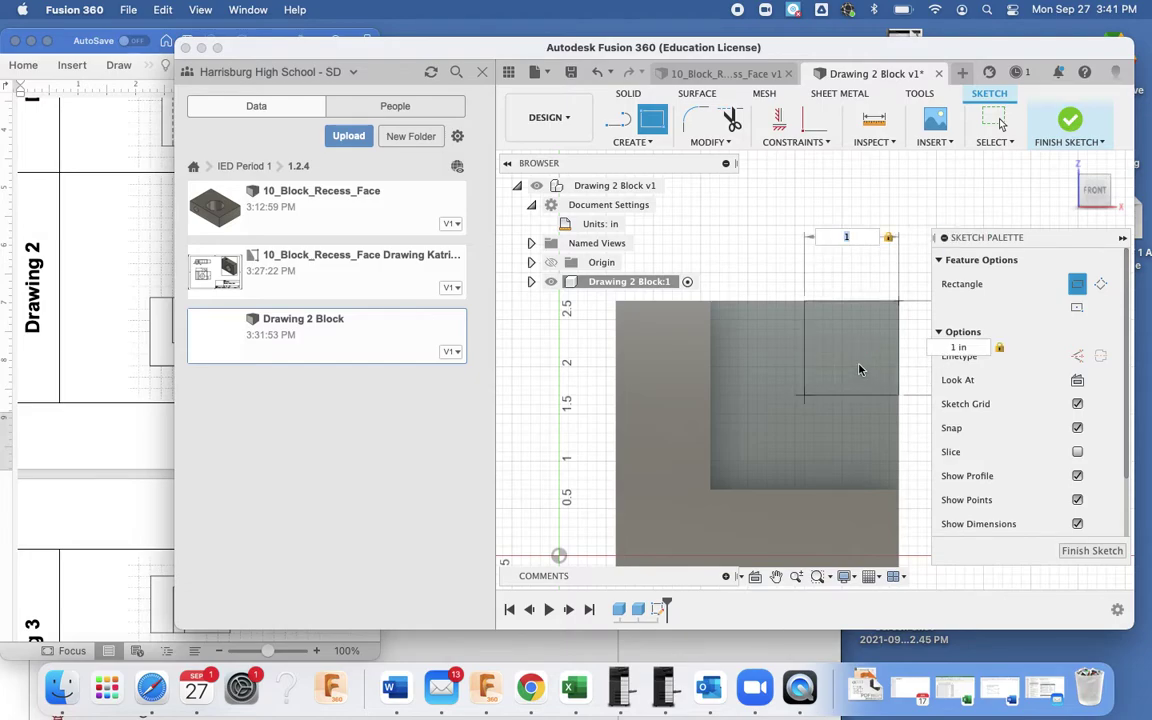
pyautogui.click(802, 416)
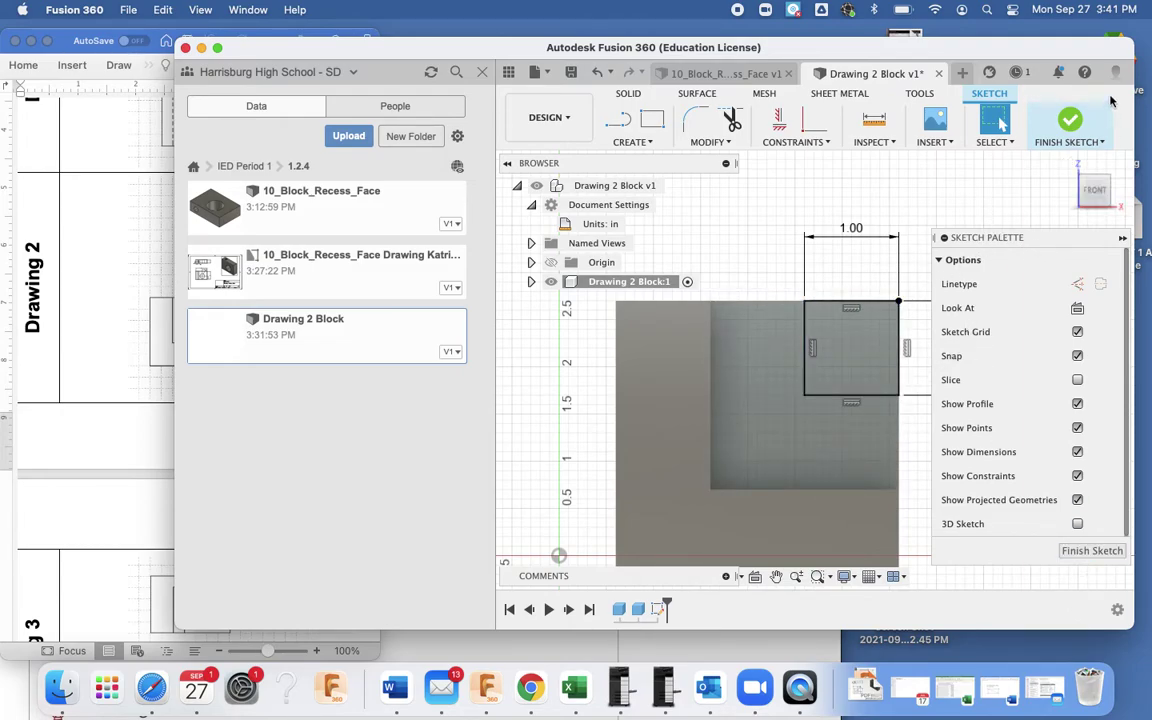
pyautogui.click(1068, 128)
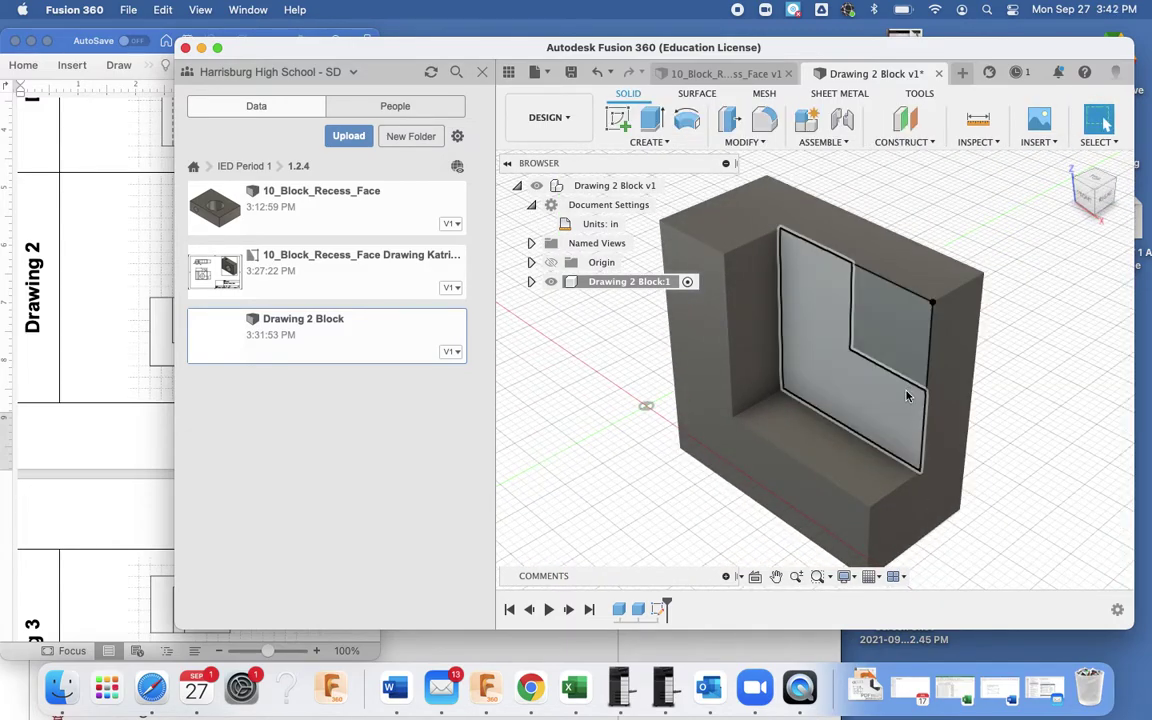
# - Extrude the 1 in square profile -1.10 in backward as a Cut through the rear of the block, checking Drawing 2
pyautogui.click(889, 323)
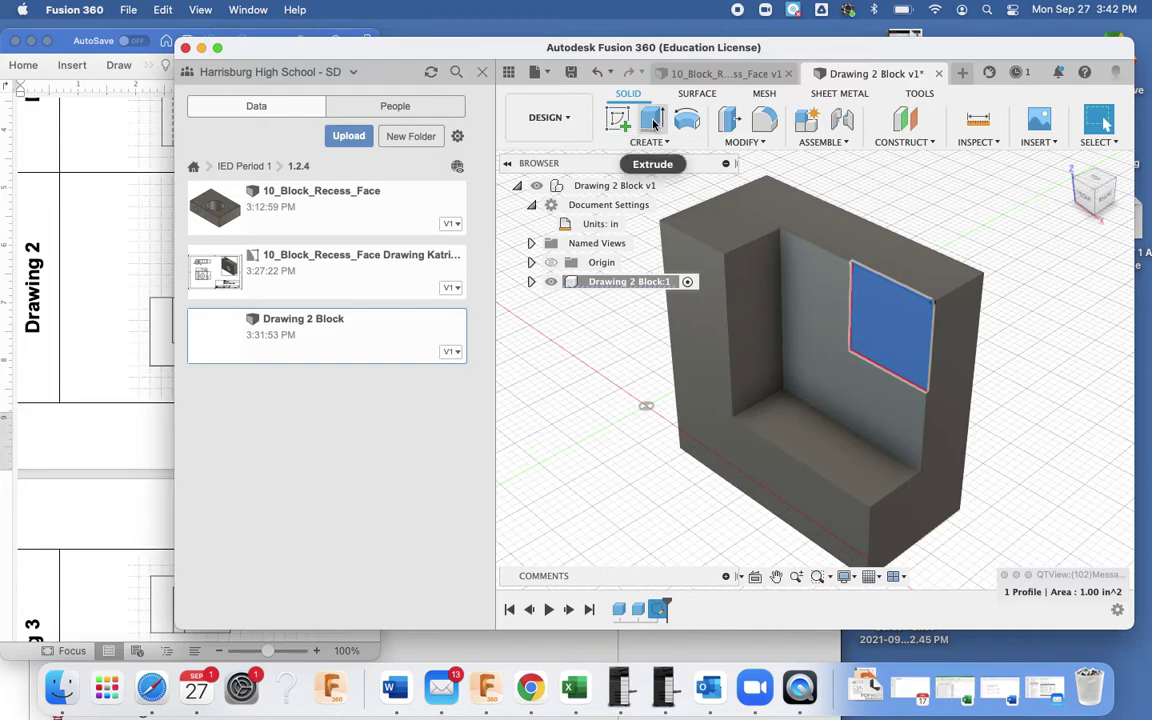
pyautogui.click(653, 121)
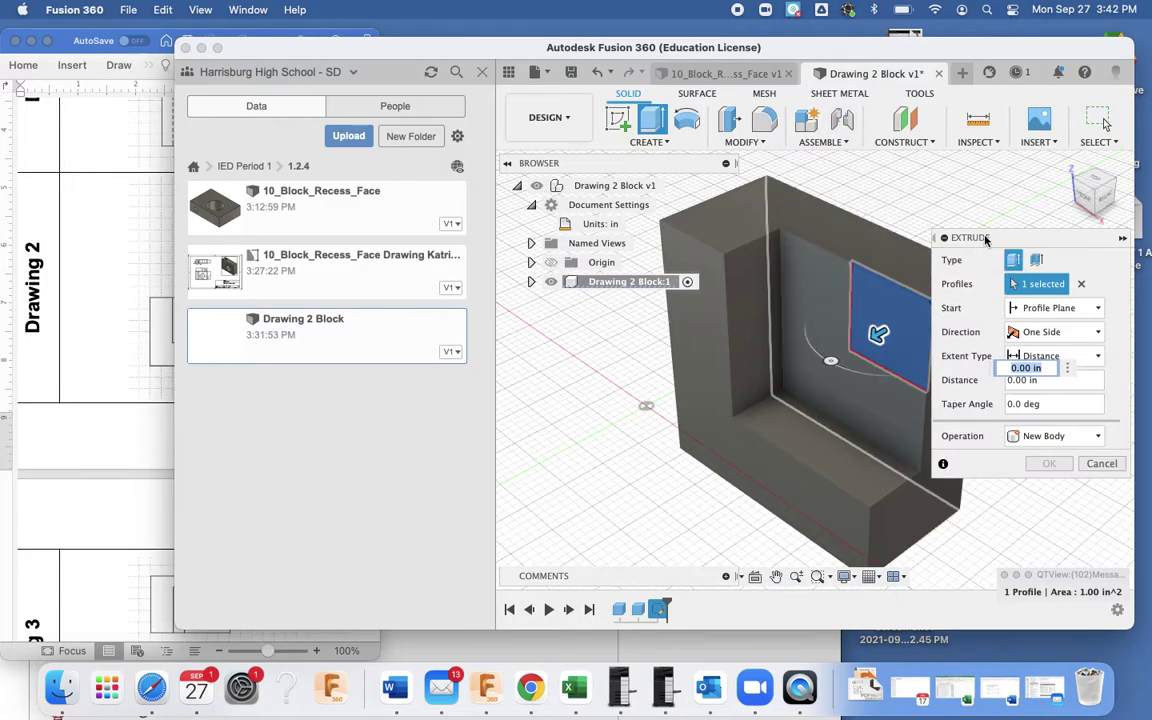
pyautogui.hscroll(3, 717, 378)
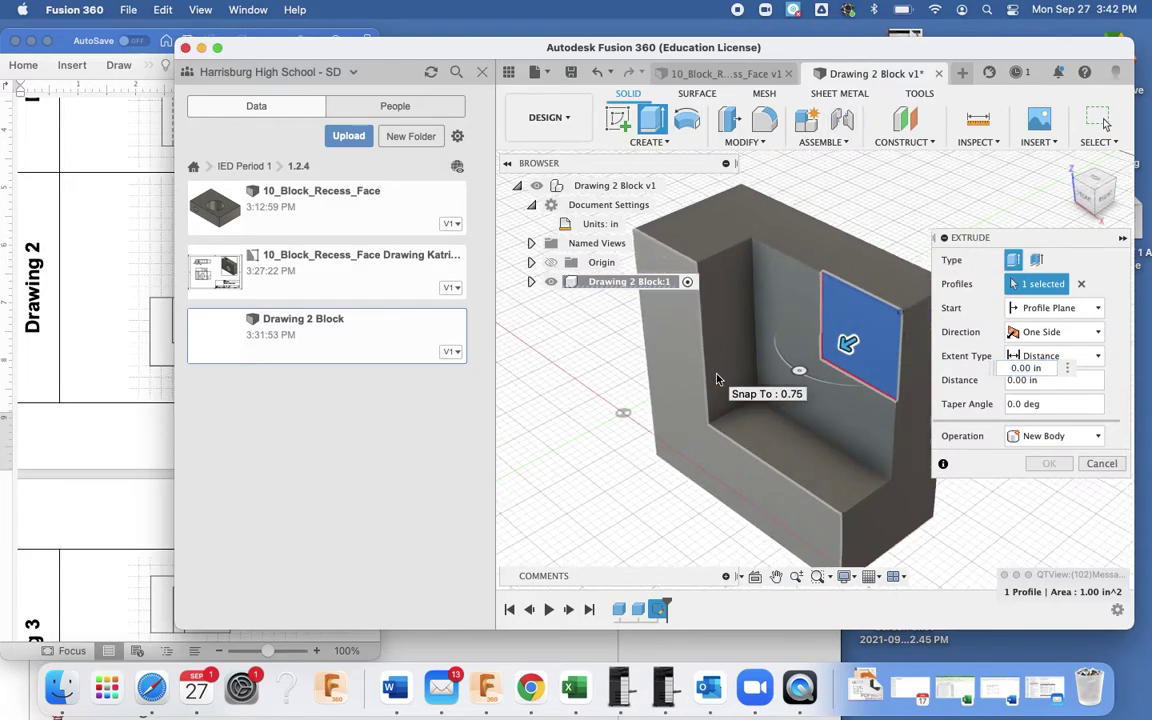
pyautogui.hscroll(4, 717, 379)
pyautogui.moveTo(795, 342); pyautogui.dragTo(739, 372)
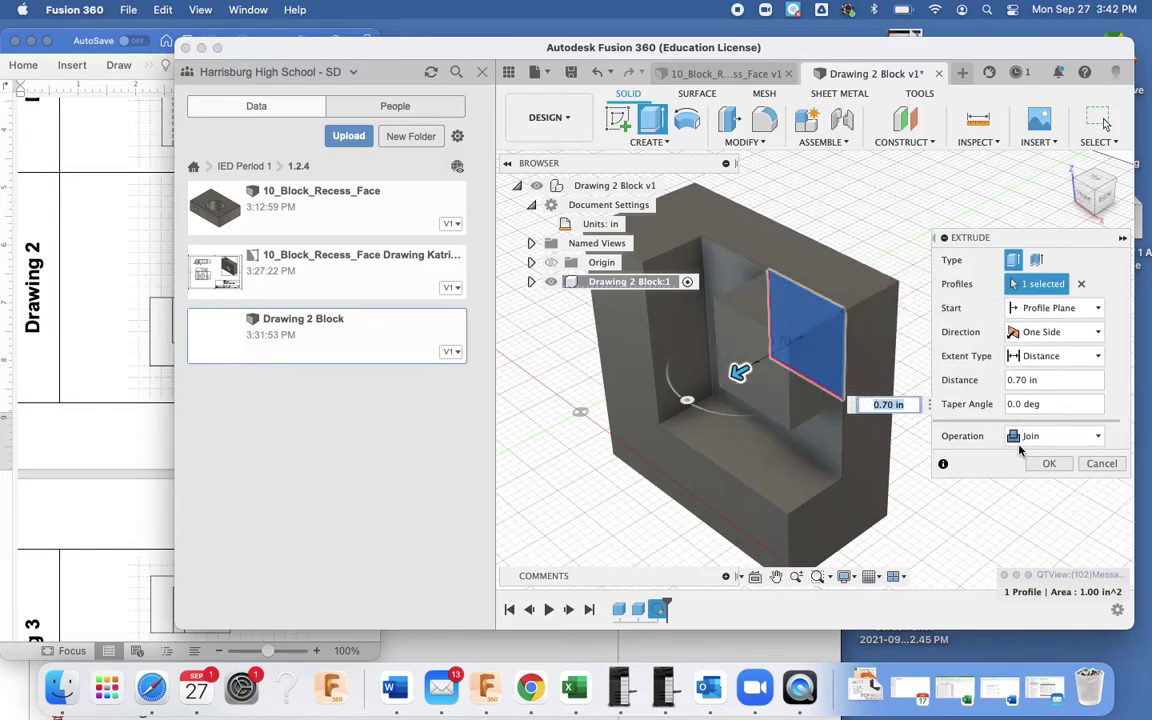
pyautogui.moveTo(739, 372); pyautogui.dragTo(866, 295)
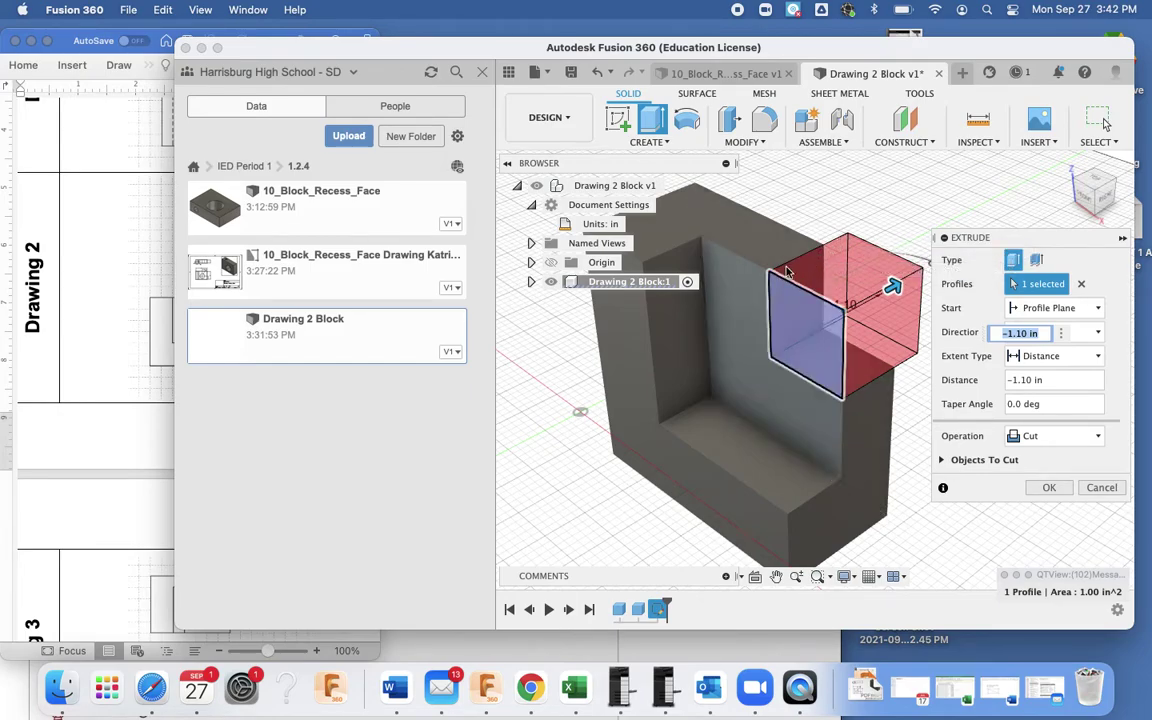
pyautogui.click(89, 492)
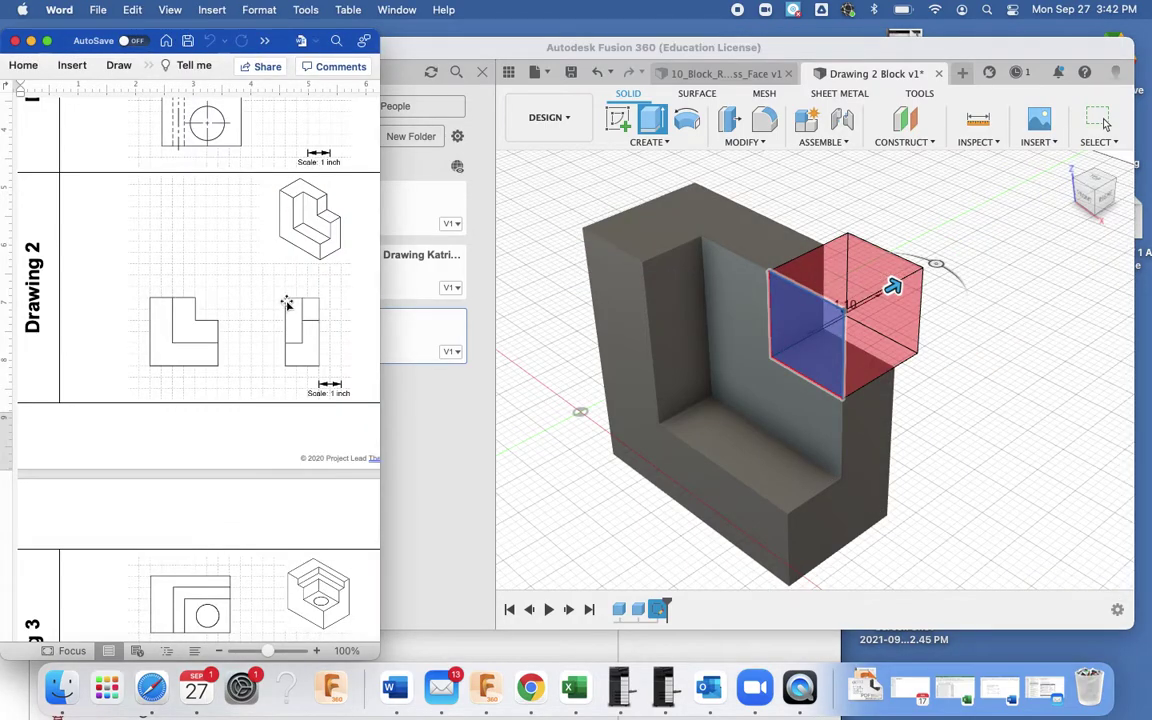
pyautogui.click(888, 311)
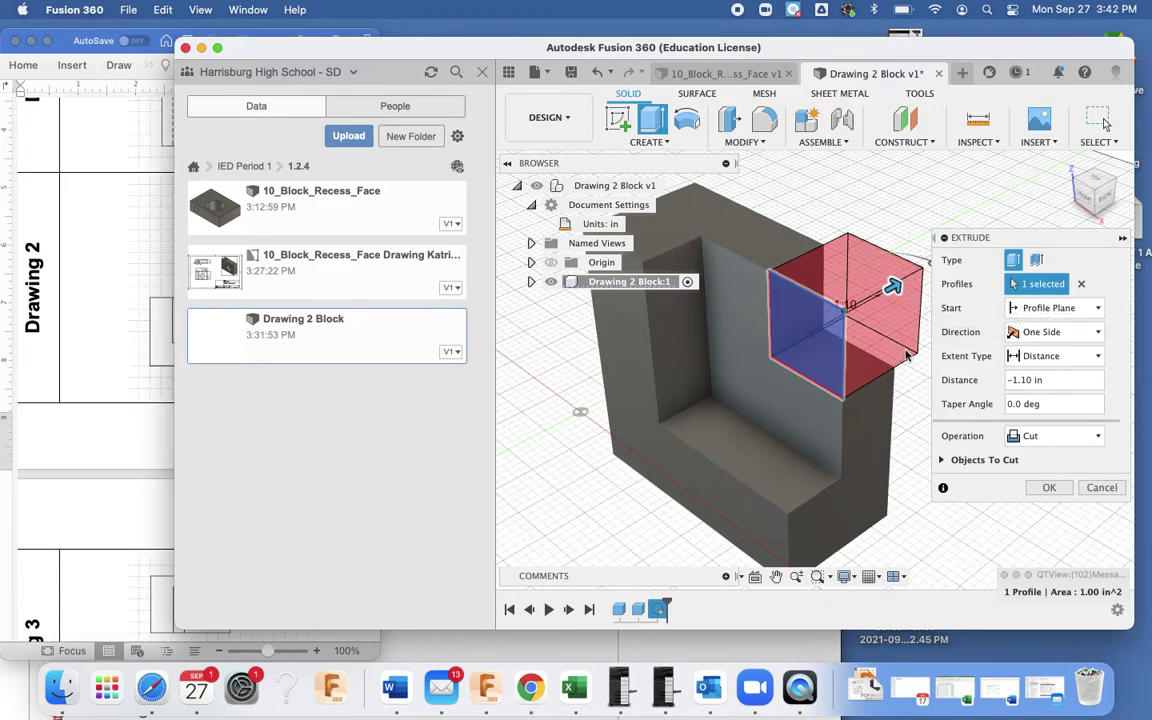
pyautogui.click(1049, 488)
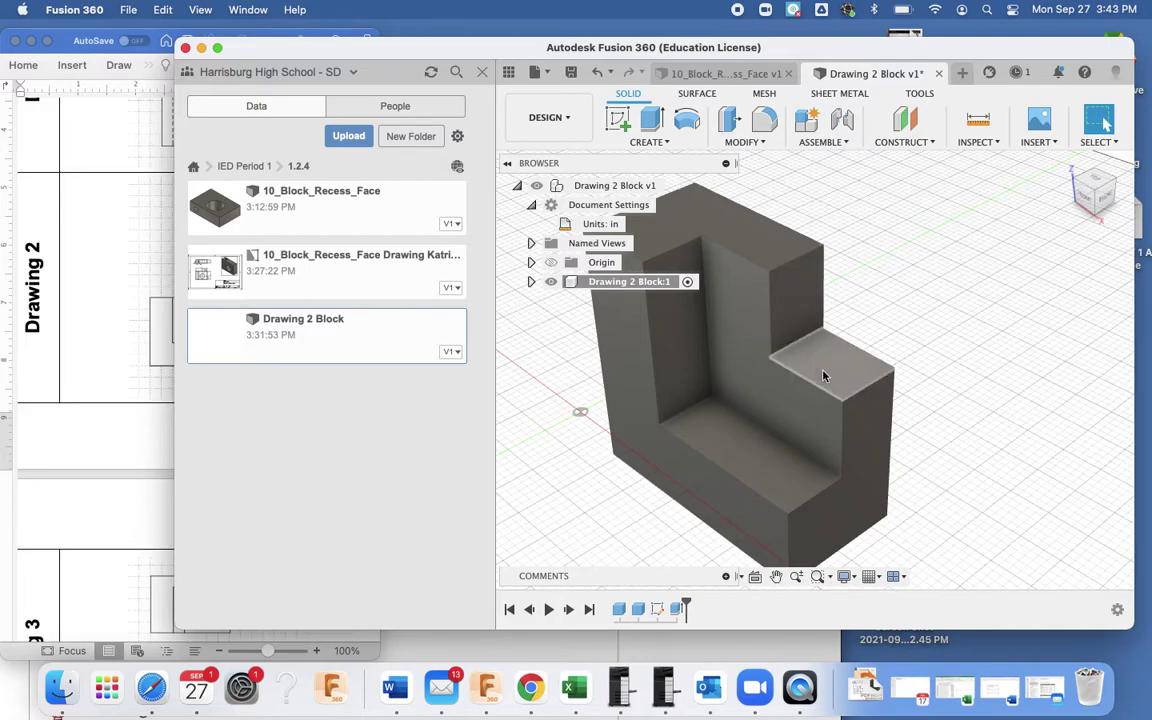
# - Look over Drawing 3 in the Word worksheet and return to the Fusion 360 block, selecting its L-shaped recess face
pyautogui.click(650, 142)
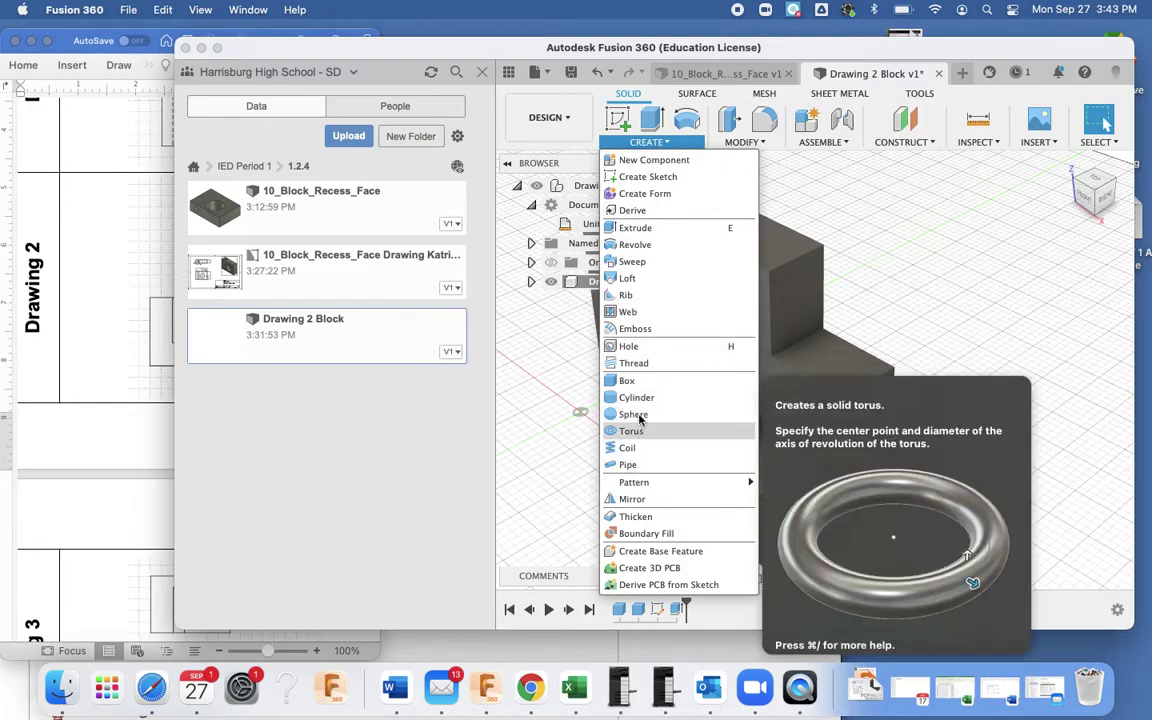
pyautogui.click(891, 255)
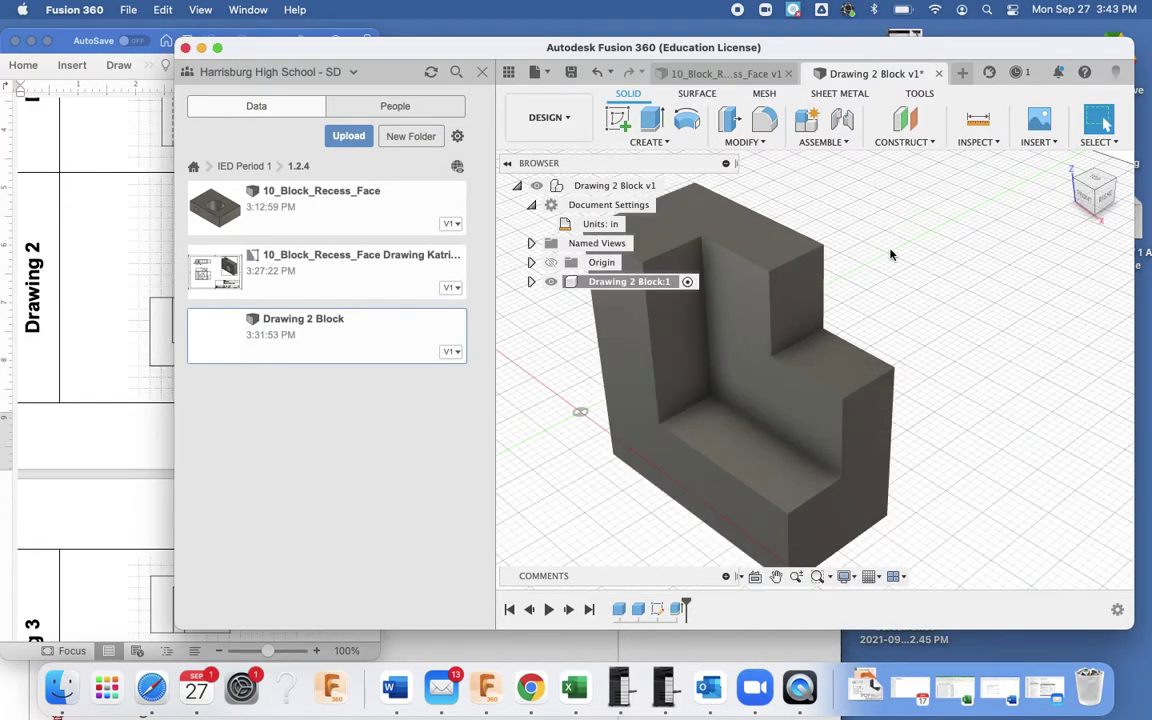
pyautogui.click(82, 379)
pyautogui.scroll(-5, 193, 455)
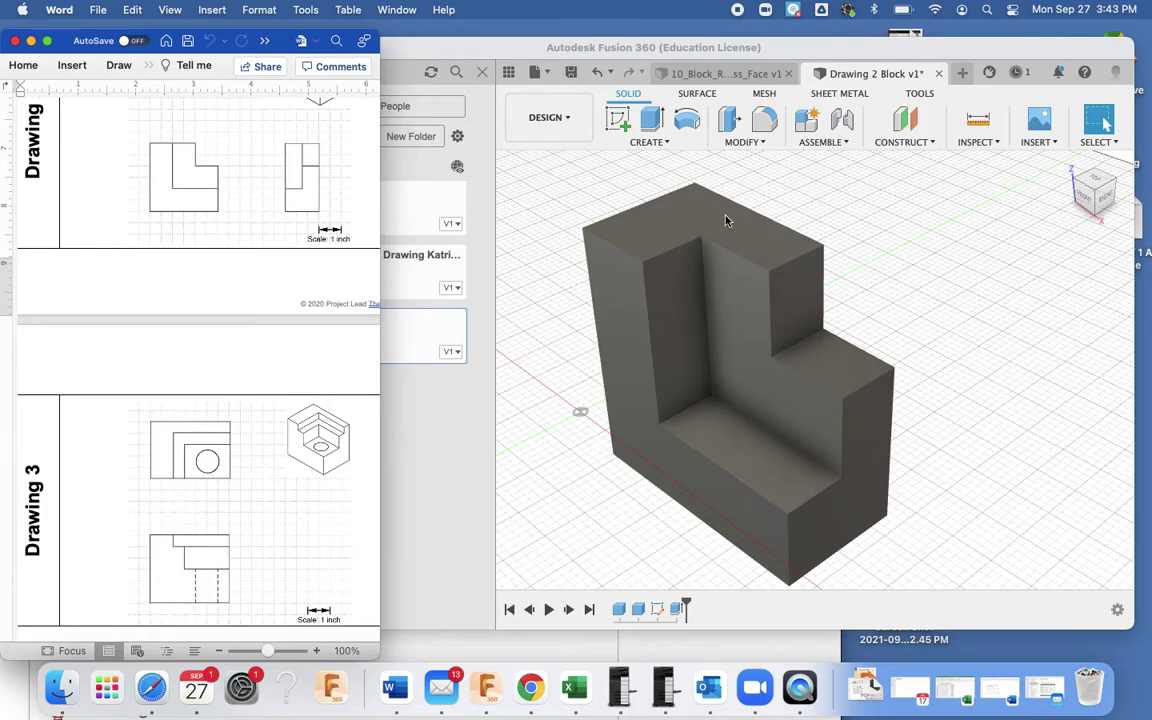
pyautogui.click(766, 401)
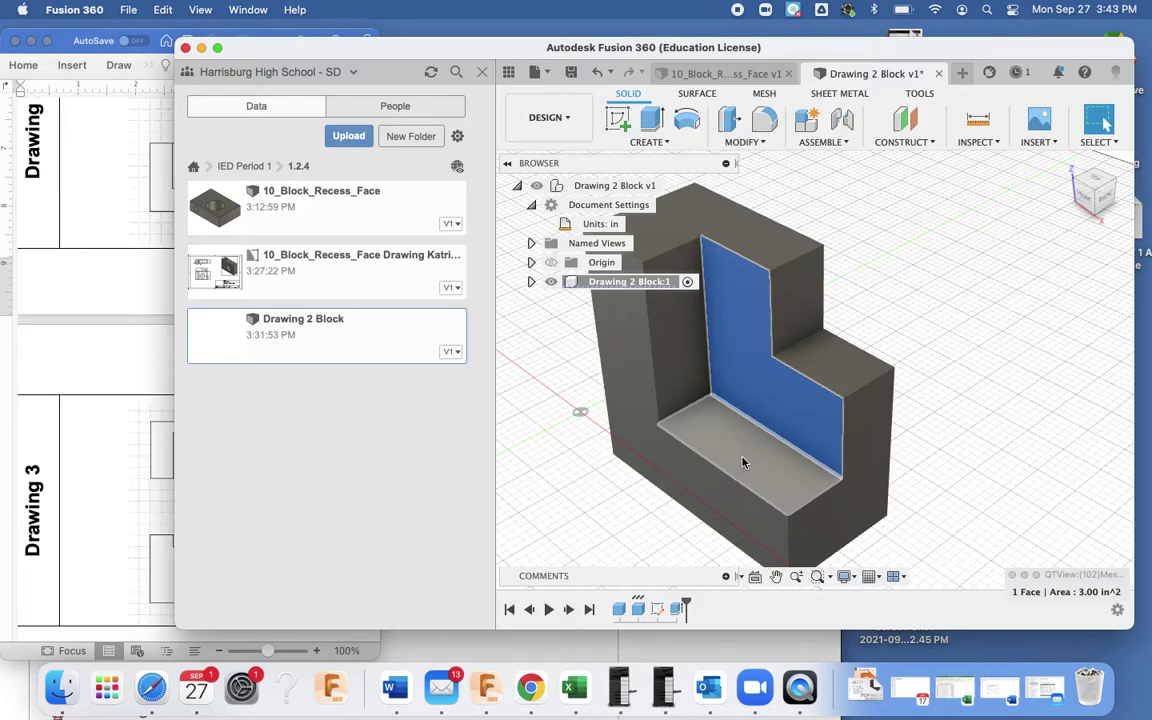
# - Start a sketch on the rectangular floor face of the recess and close the data panel to enlarge the workspace
pyautogui.click(743, 462)
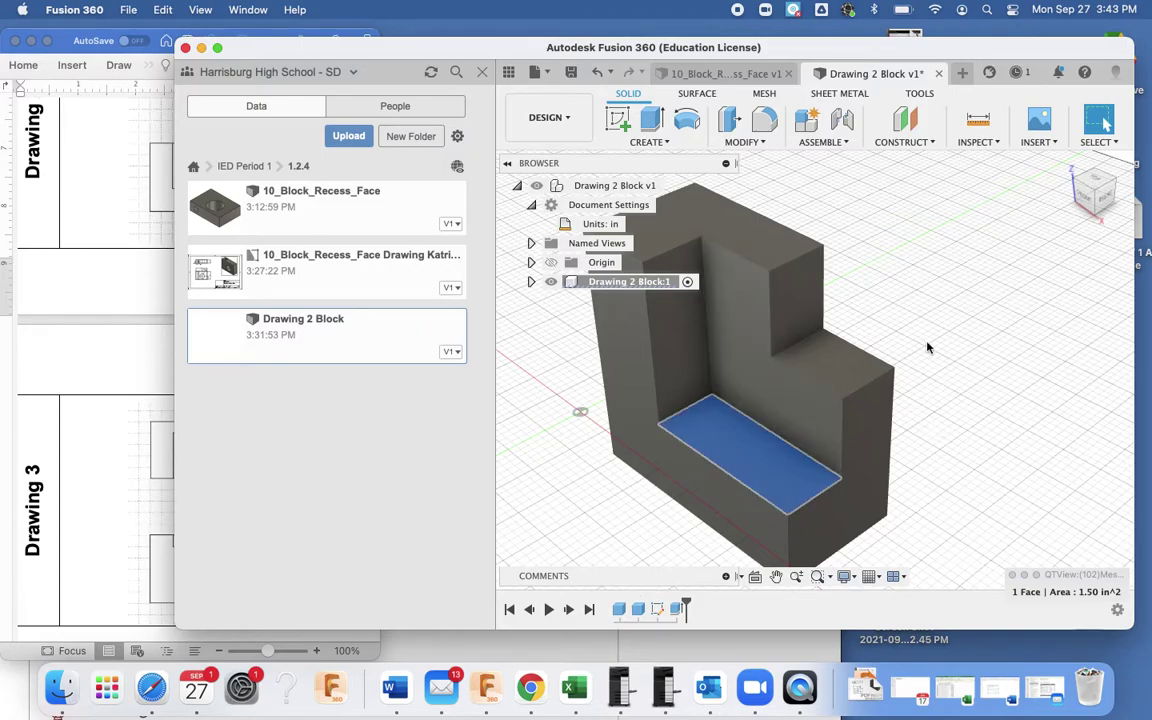
pyautogui.click(664, 145)
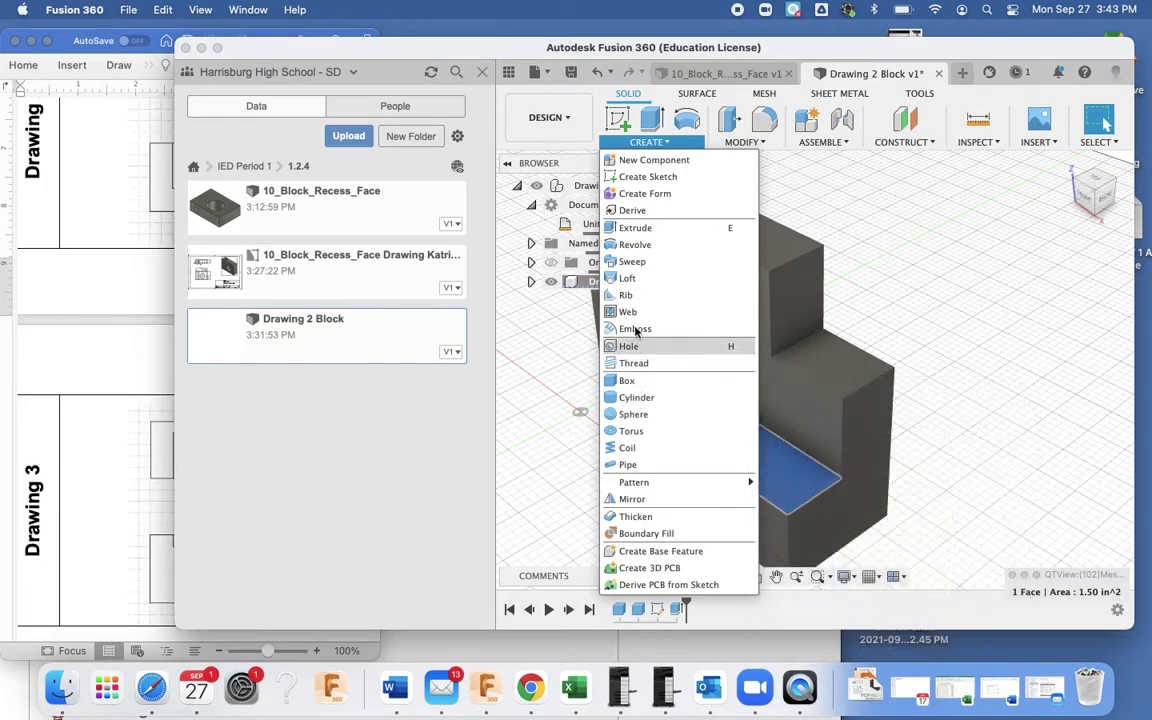
pyautogui.click(639, 177)
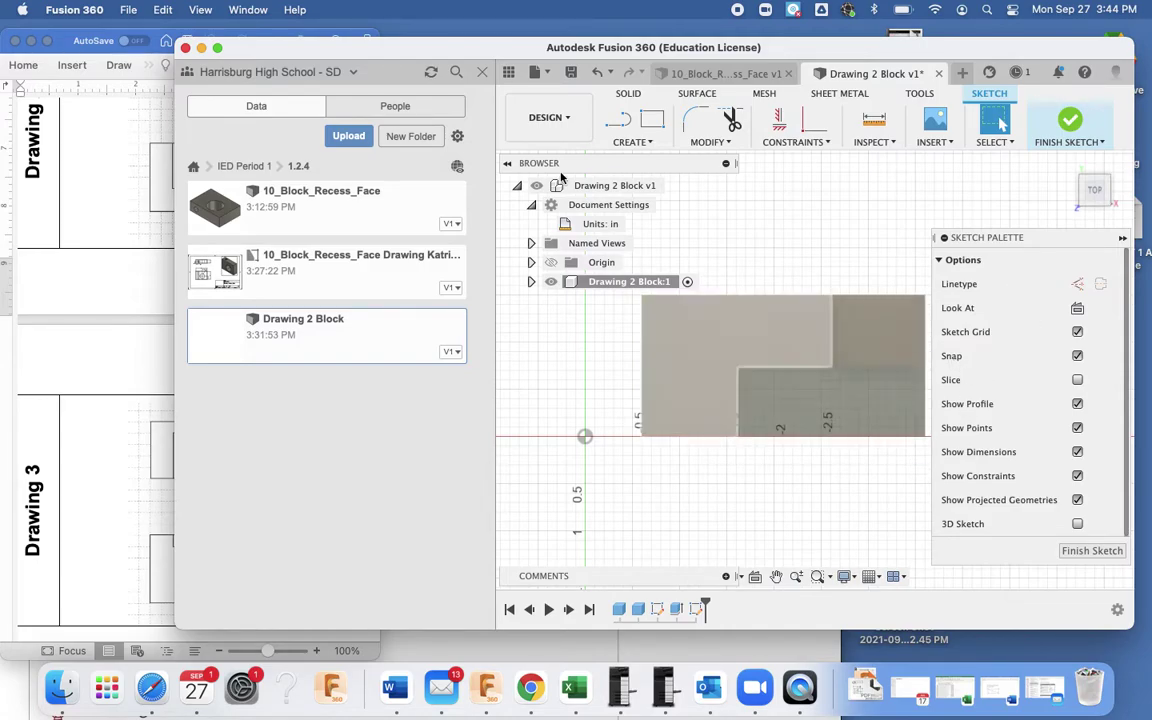
pyautogui.click(482, 72)
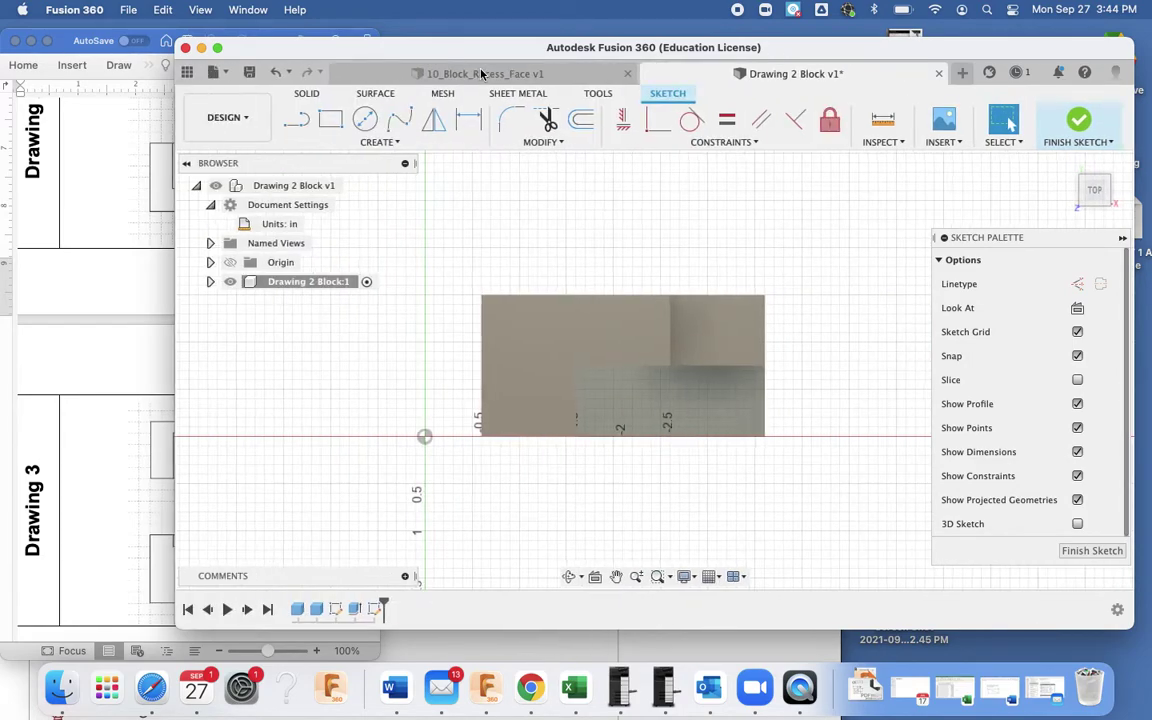
# - Sketch a 0.5 in center diameter circle in the middle of the recess floor and finish the sketch
pyautogui.click(377, 142)
pyautogui.moveTo(378, 192)
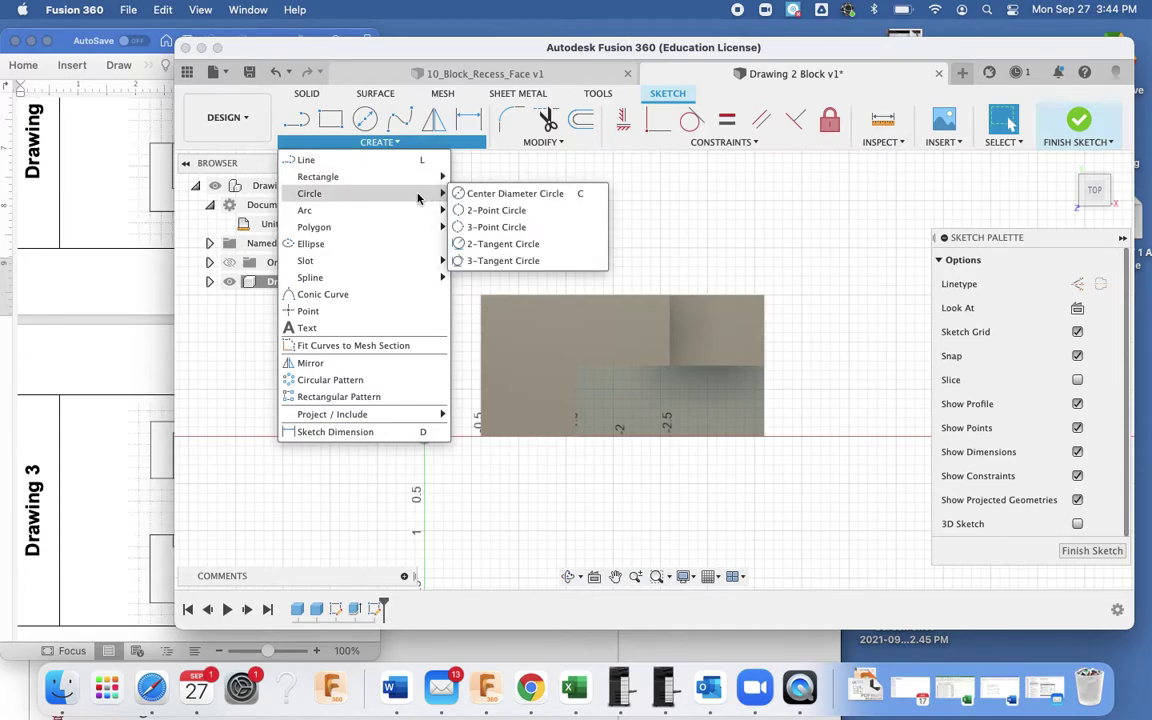
pyautogui.click(470, 193)
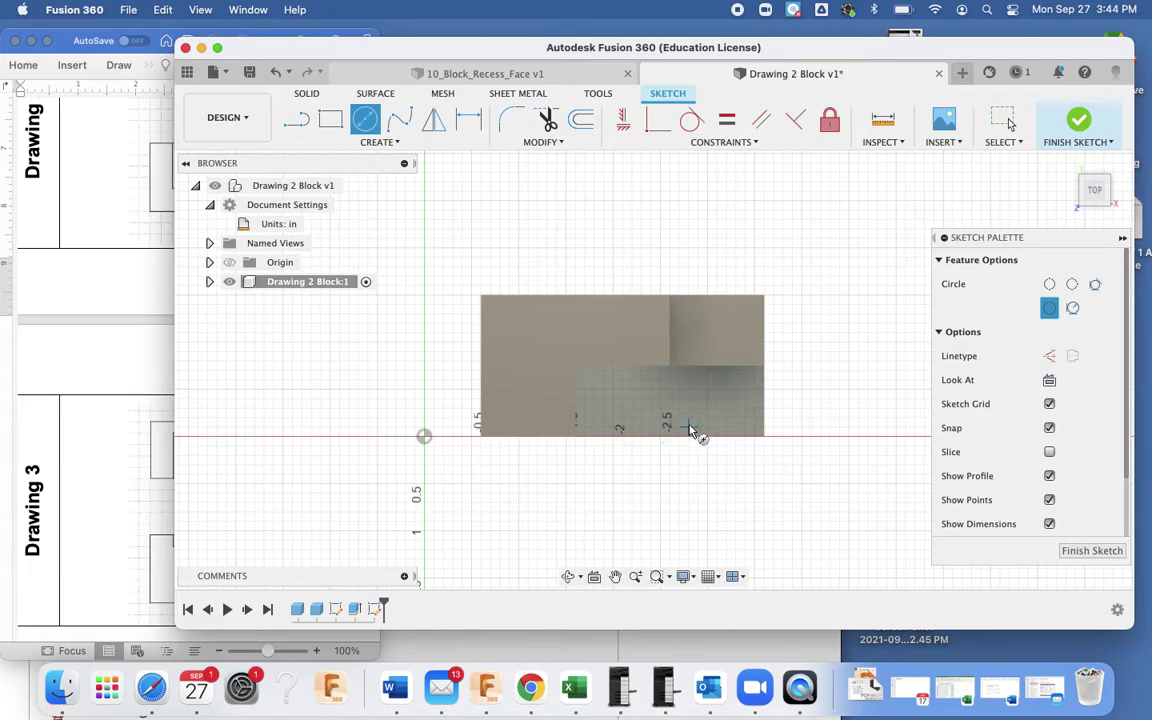
pyautogui.scroll(3, 692, 428)
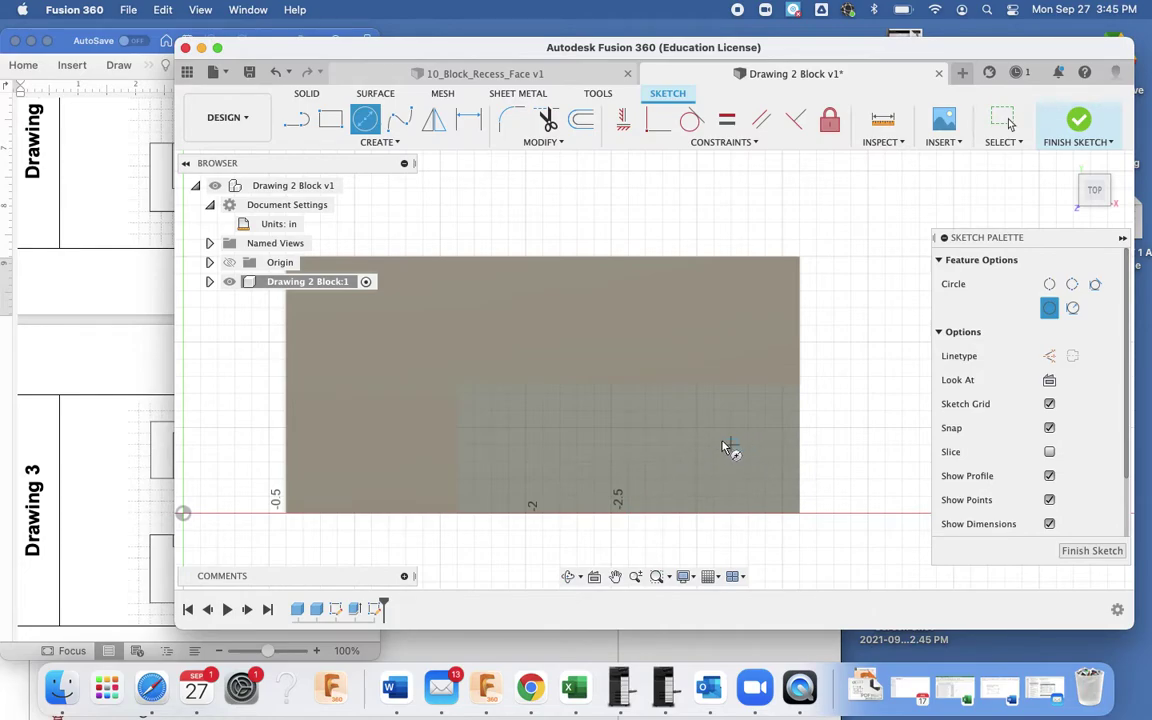
pyautogui.click(628, 450)
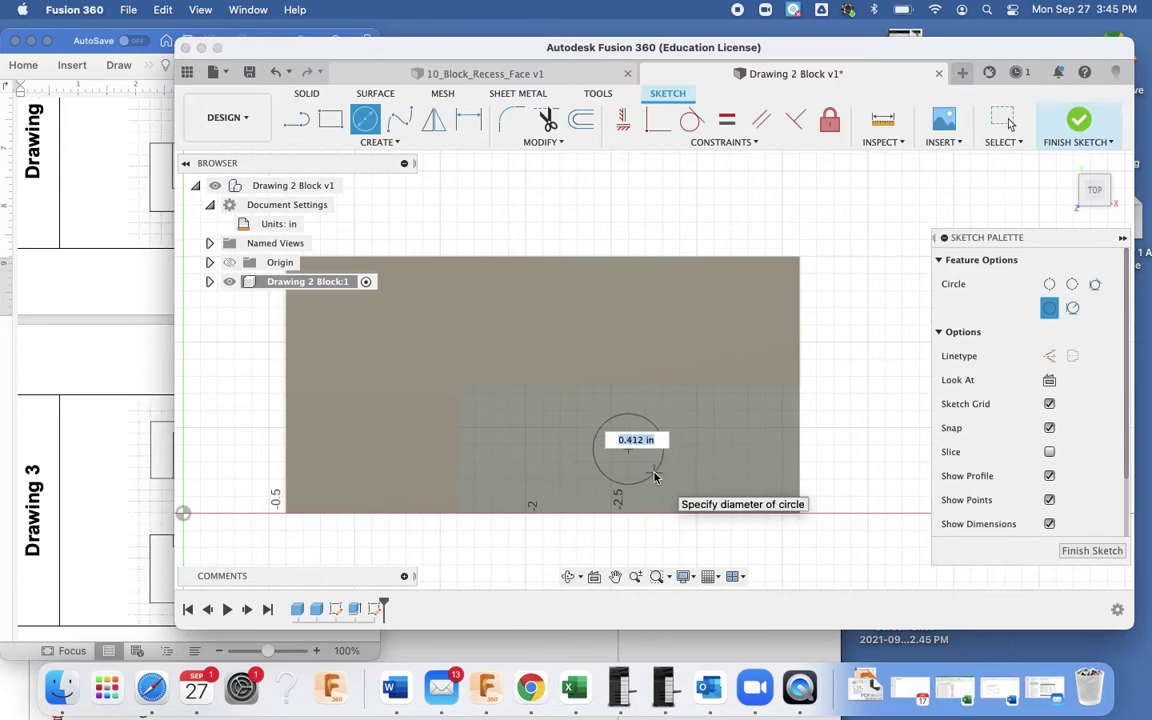
pyautogui.write('.5')
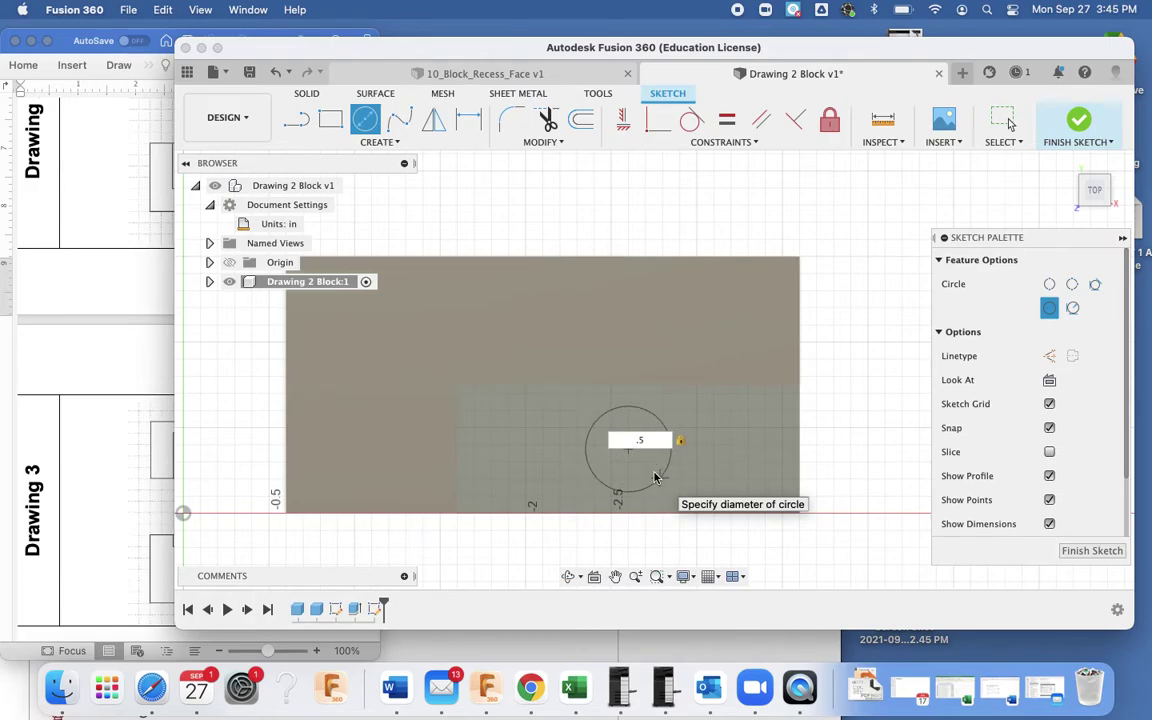
pyautogui.press('Return')
pyautogui.press('Return')
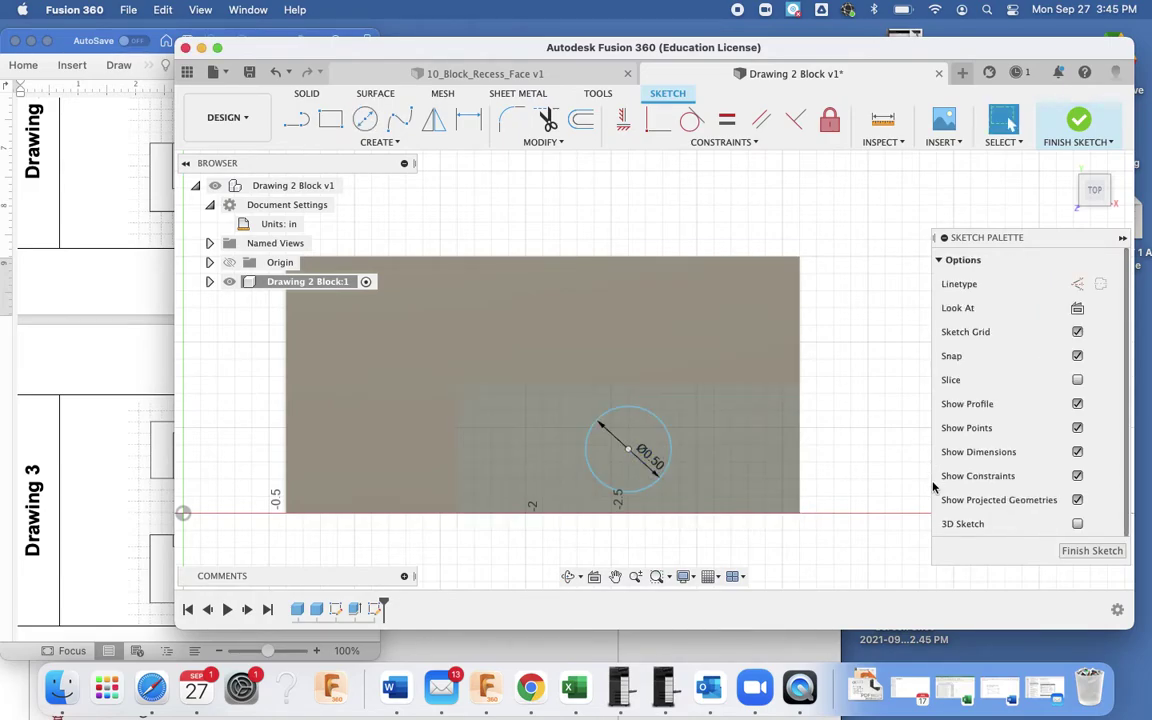
pyautogui.click(1078, 121)
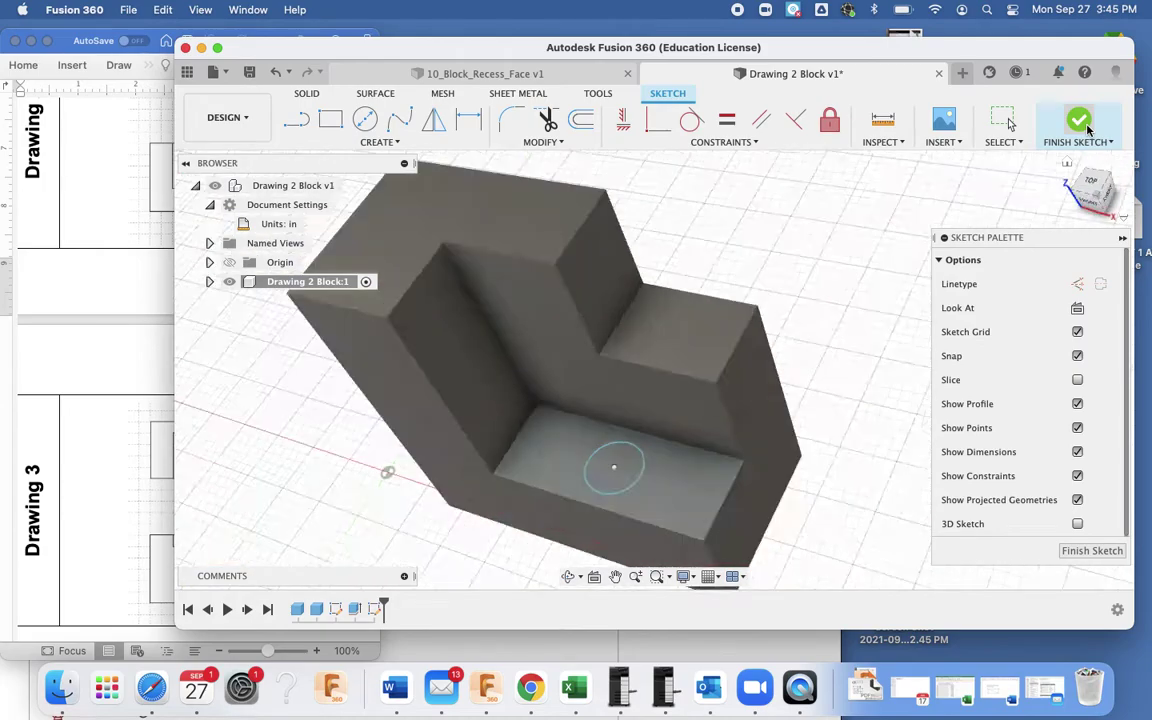
# - Extrude the circle -1.90 in downward as a Cut through the block's base and check the hole from the top and home views
pyautogui.click(583, 458)
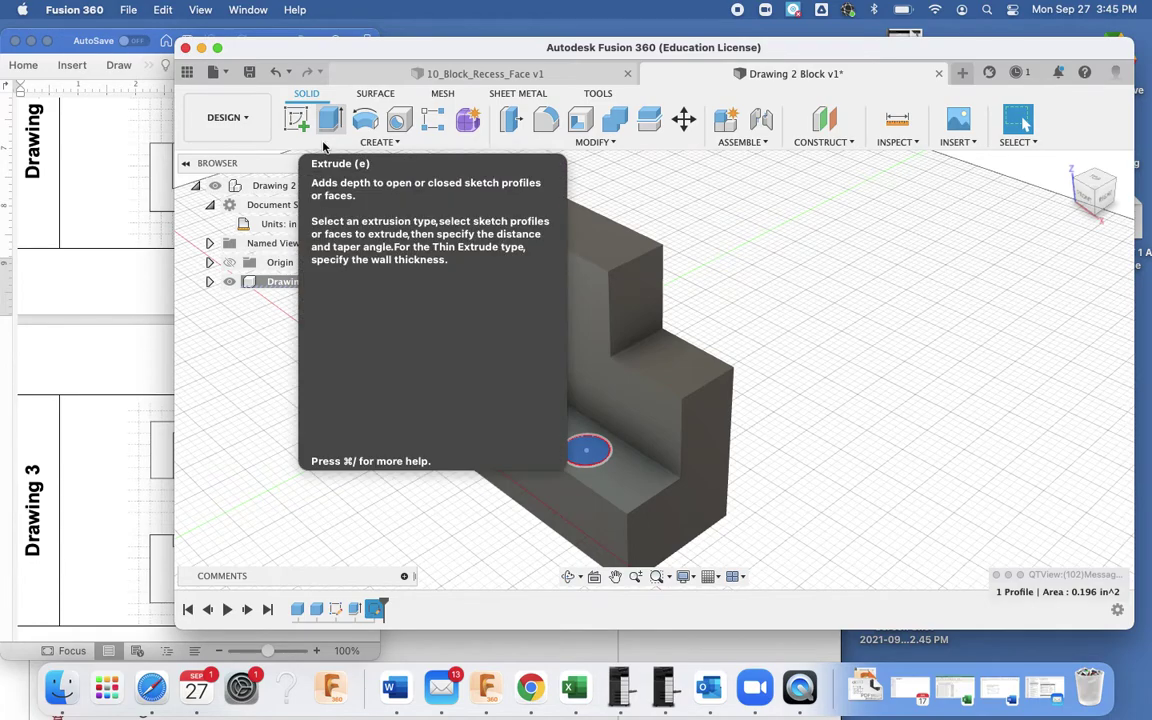
pyautogui.press('e')
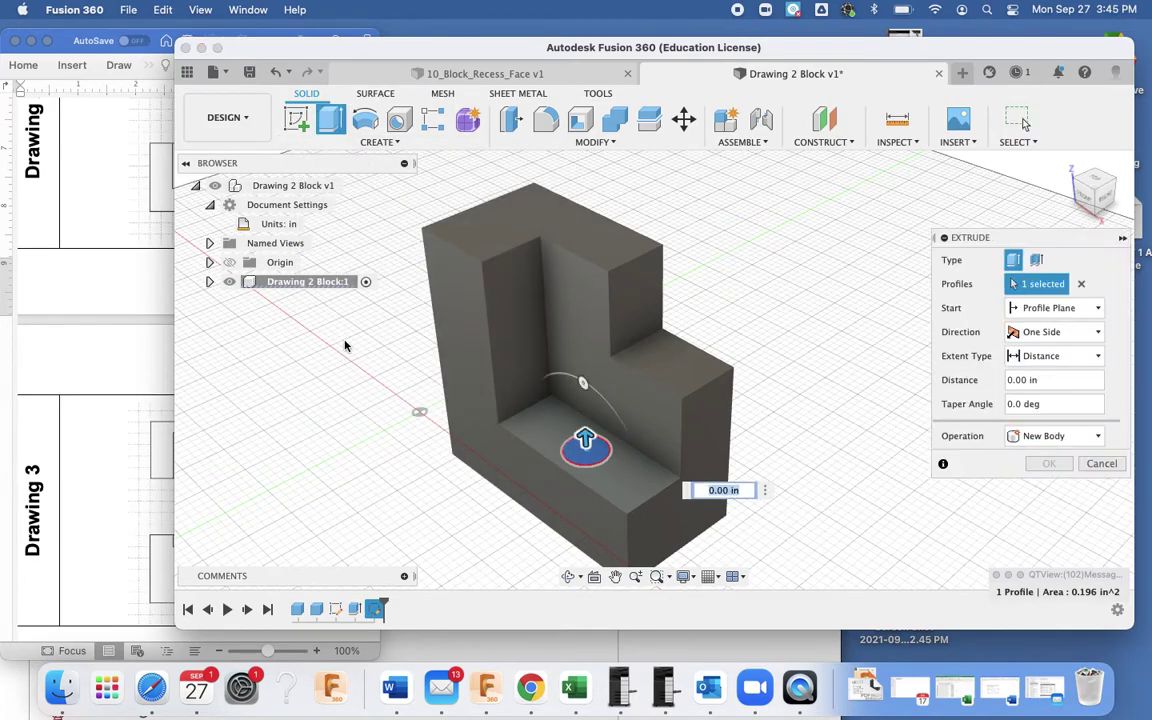
pyautogui.moveTo(586, 437); pyautogui.dragTo(586, 548)
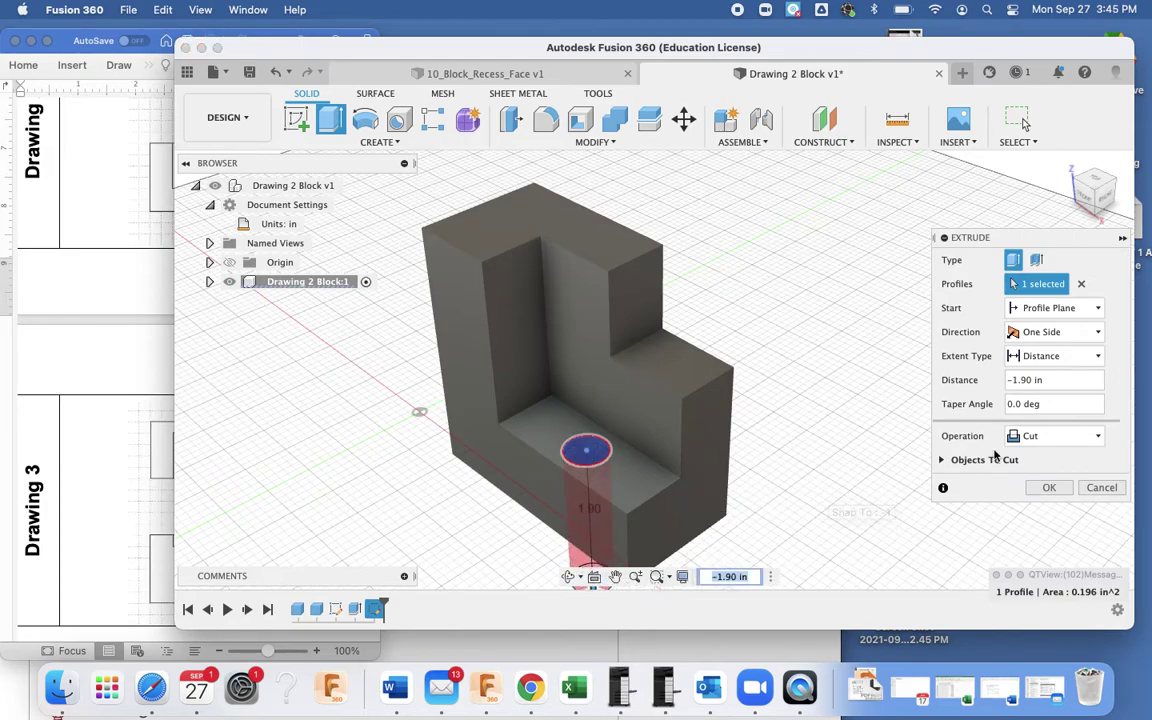
pyautogui.click(1049, 487)
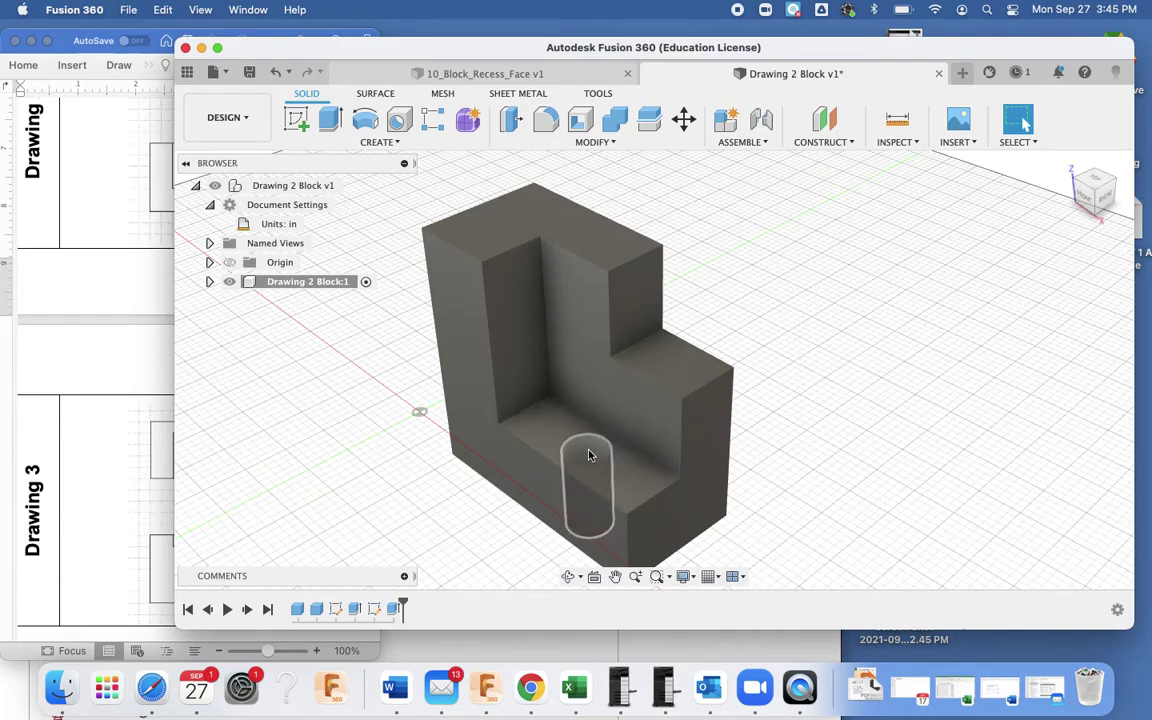
pyautogui.click(1097, 181)
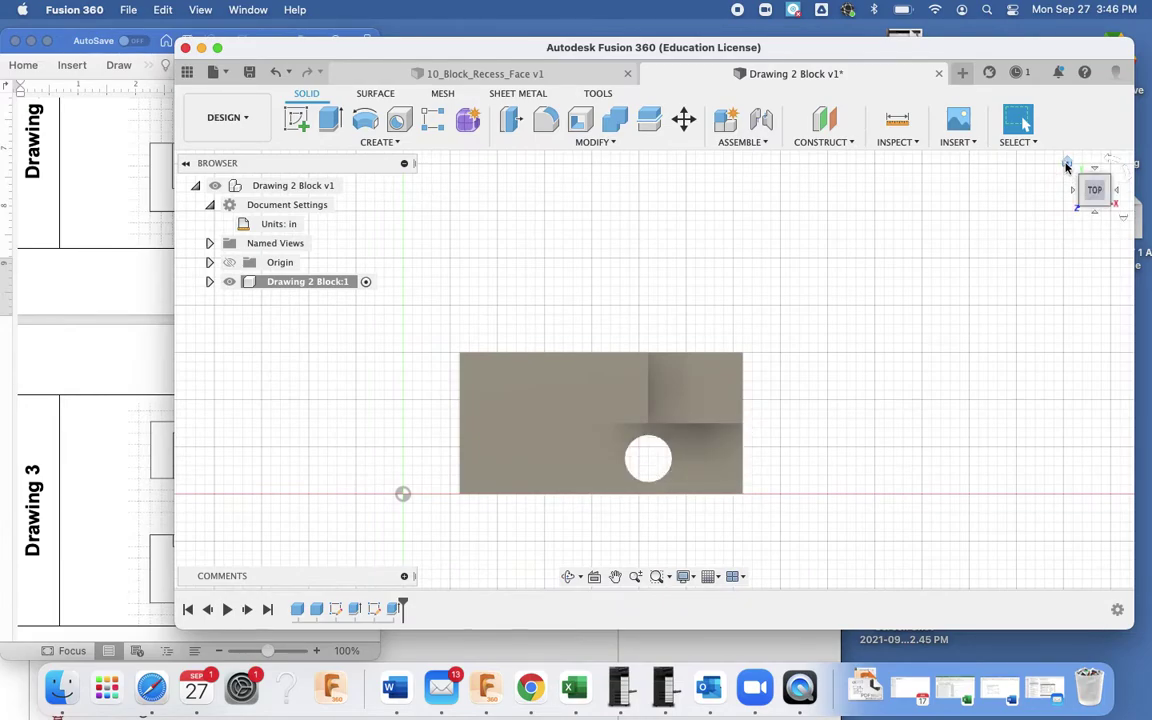
pyautogui.click(1067, 166)
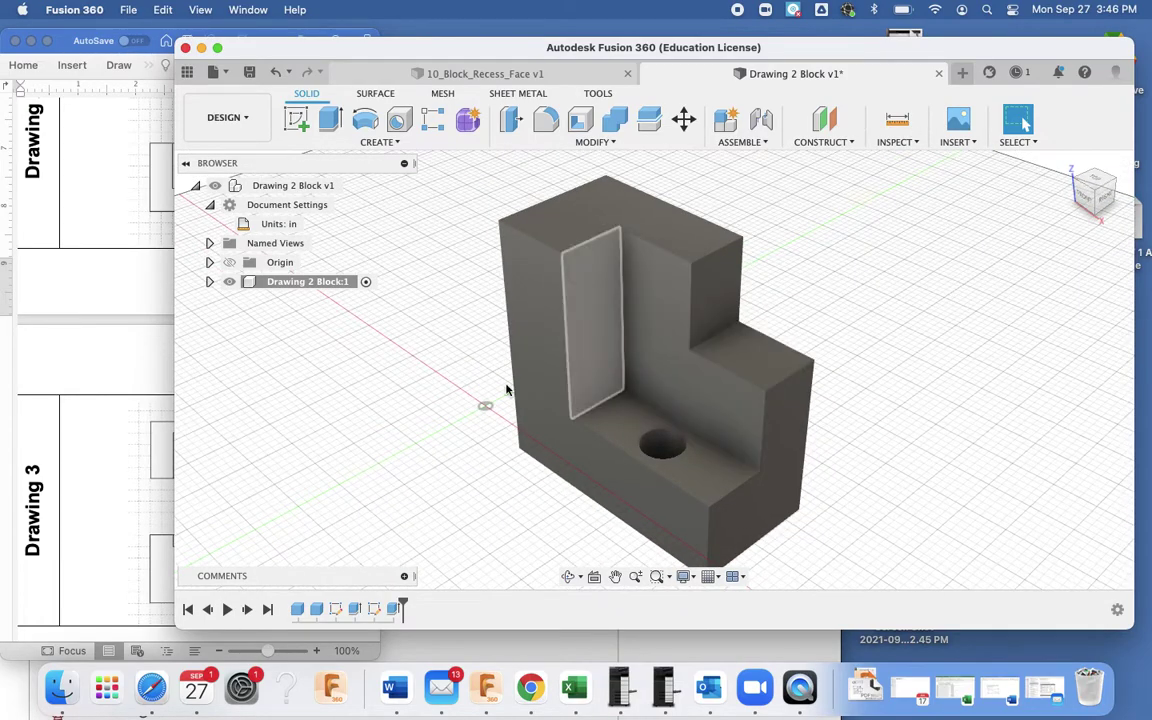
# - Consult Drawing 3 in the Word worksheet and look at the 1.2.4 Fundamentals of Dimensioning assignment page in the browser
pyautogui.click(118, 480)
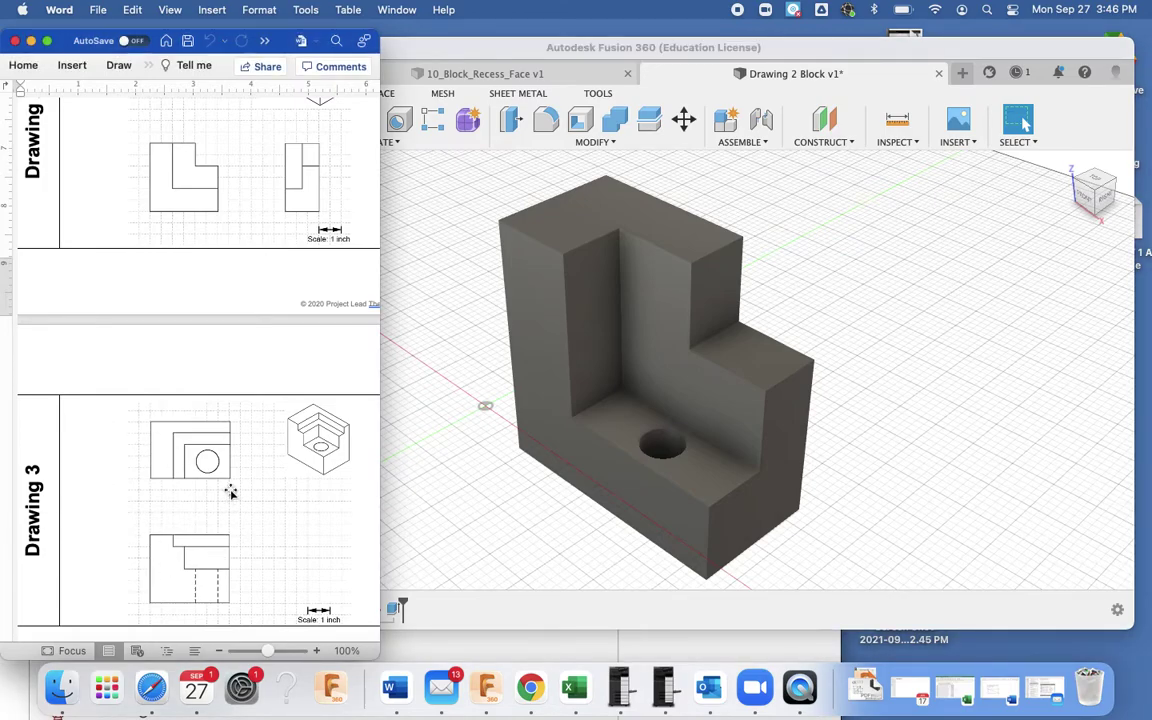
pyautogui.hotkey('ctrl', 'Right')
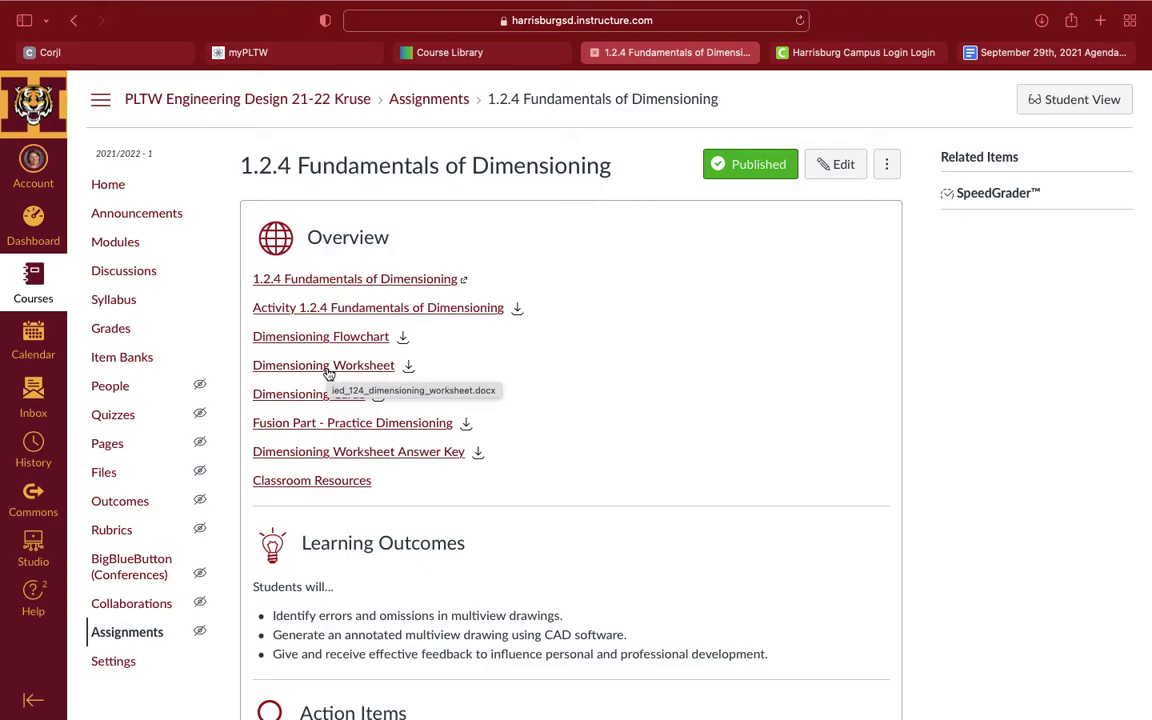
pyautogui.hotkey('ctrl', 'Left')
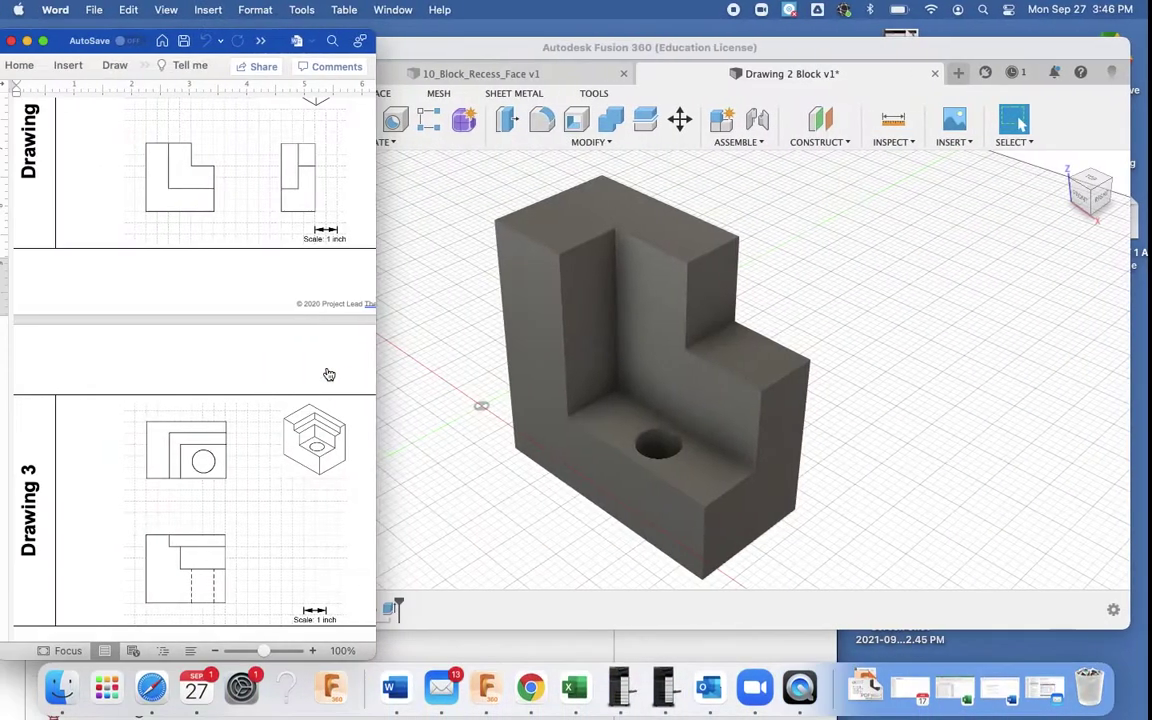